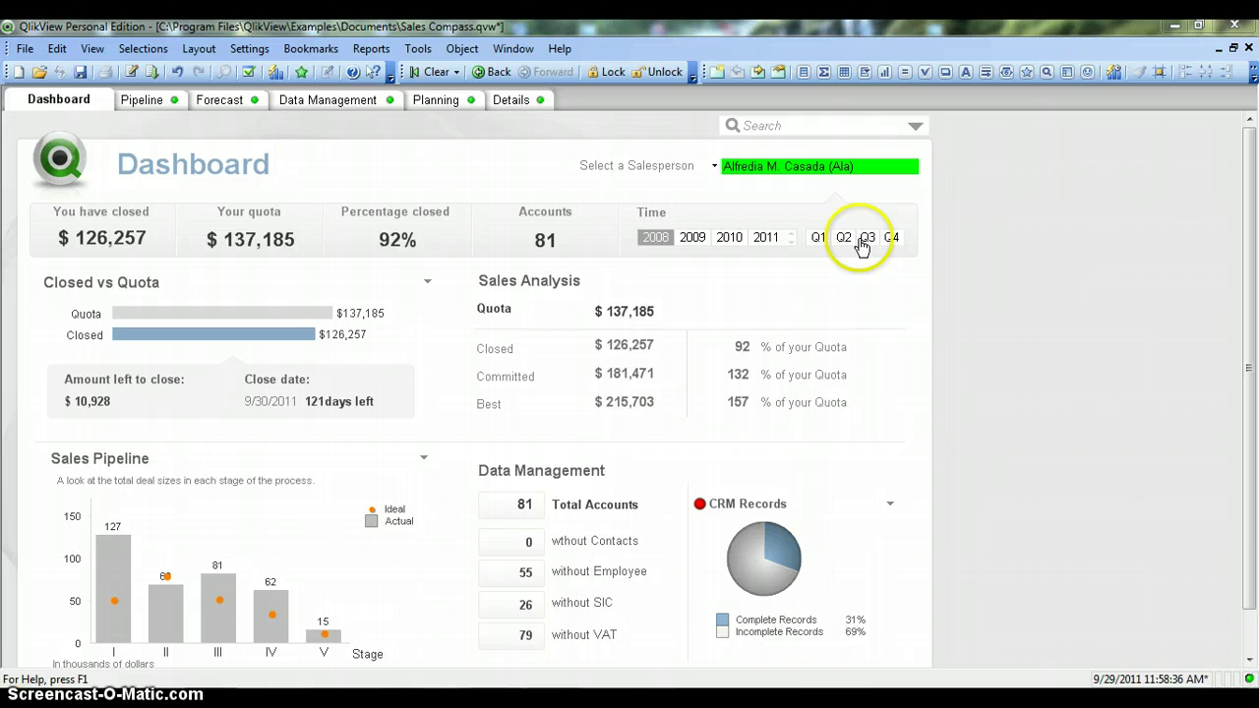
Filter the dashboard to the year 2010 and quarter Q1.
left_click(731, 244)
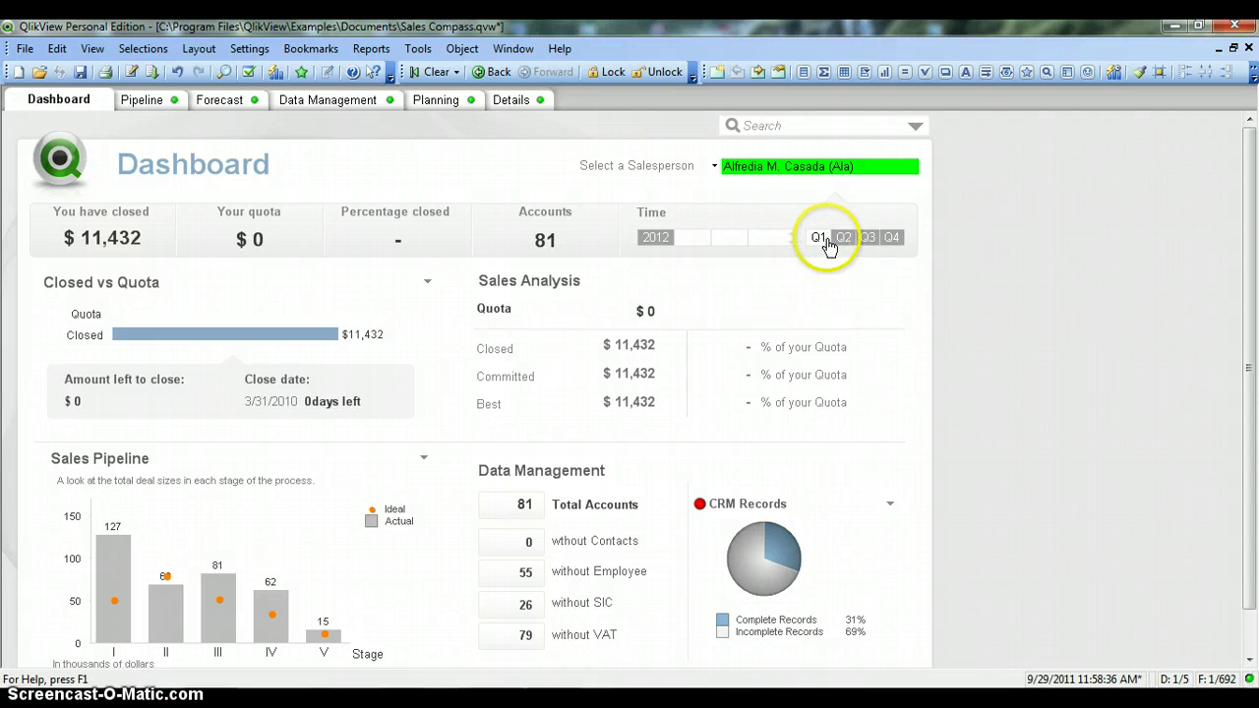
left_click(819, 240)
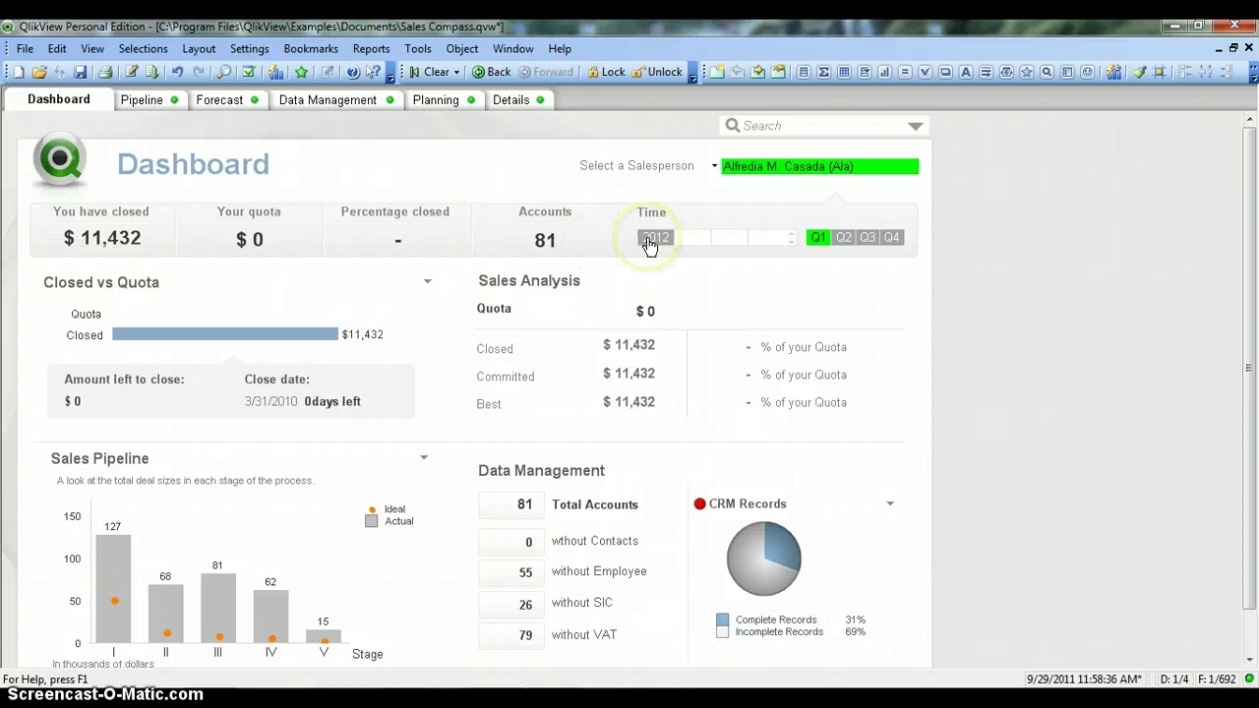
left_click(590, 241)
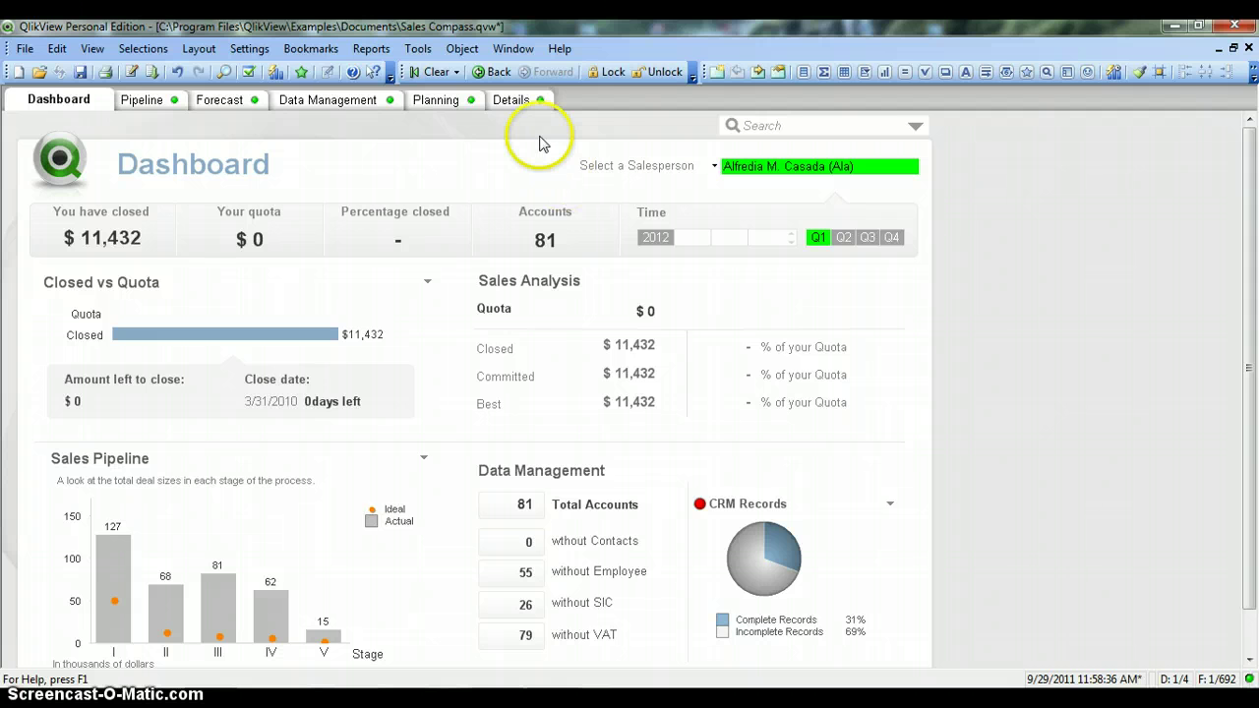
Show the Details sheet and select the account Backwash Cement in the account name list.
left_click(513, 100)
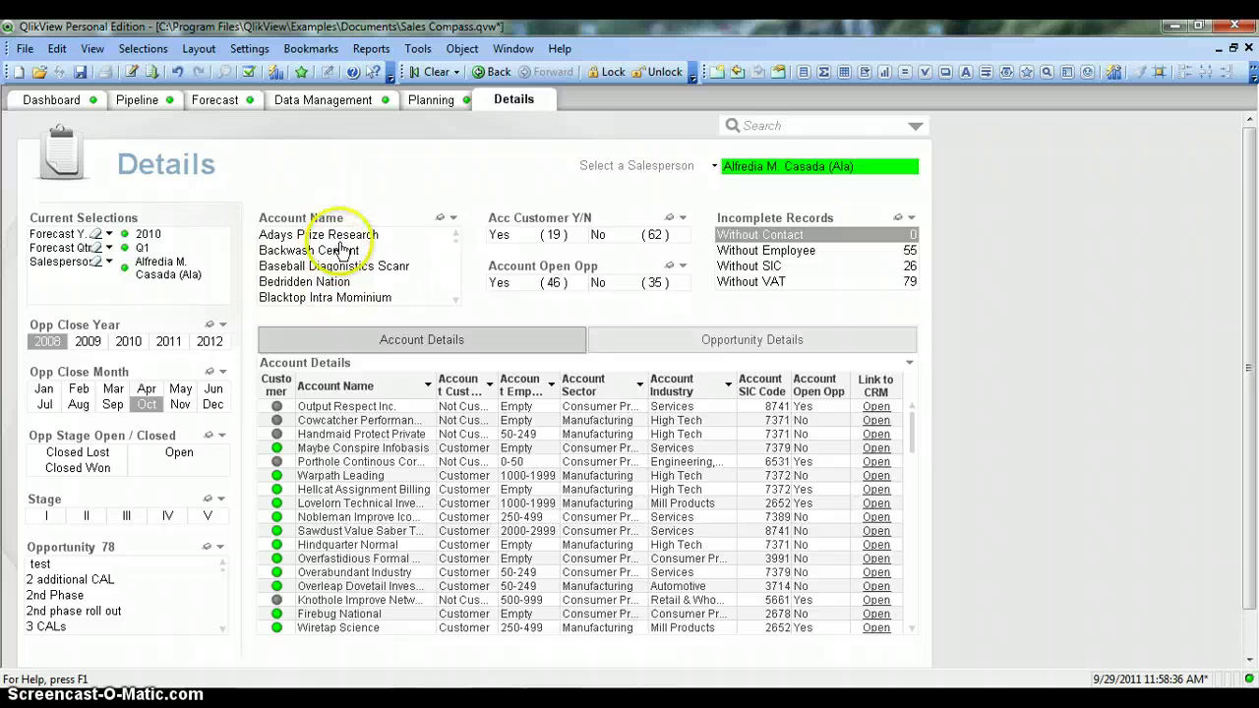
left_click(454, 246)
left_click_drag(454, 246, 457, 244)
left_click(408, 249)
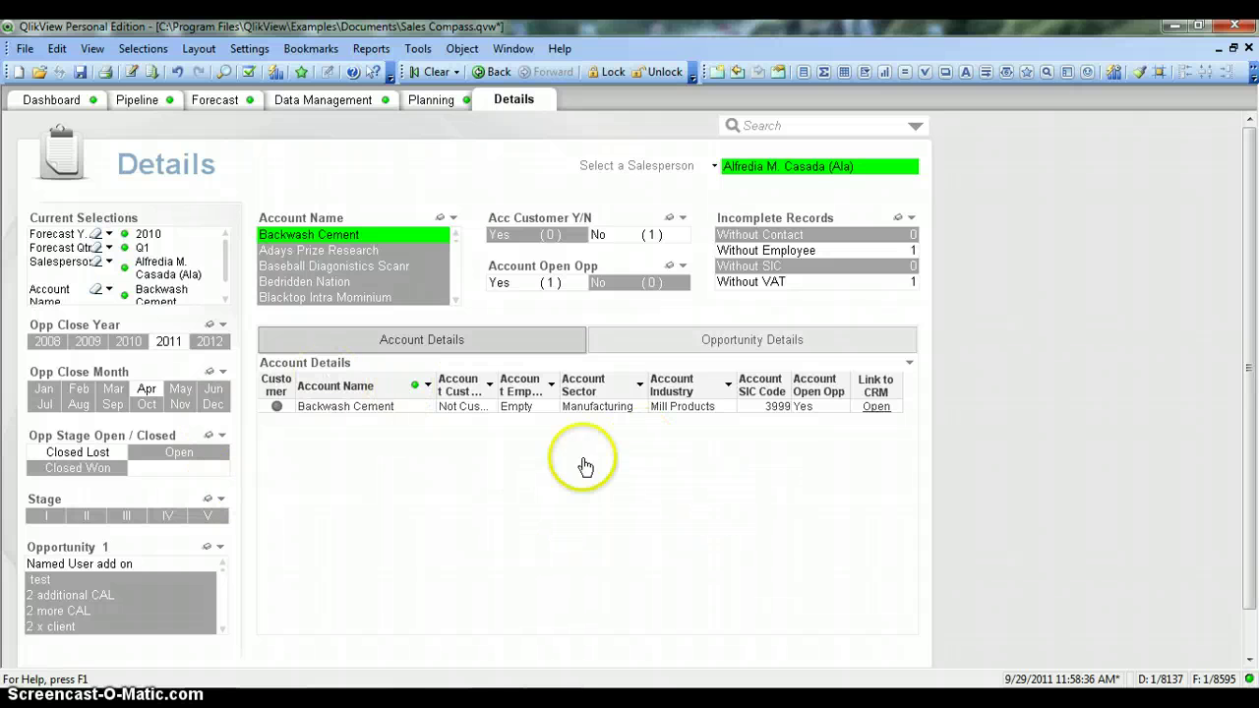
Clear the year, quarter and account selections on the Details sheet.
left_click(426, 75)
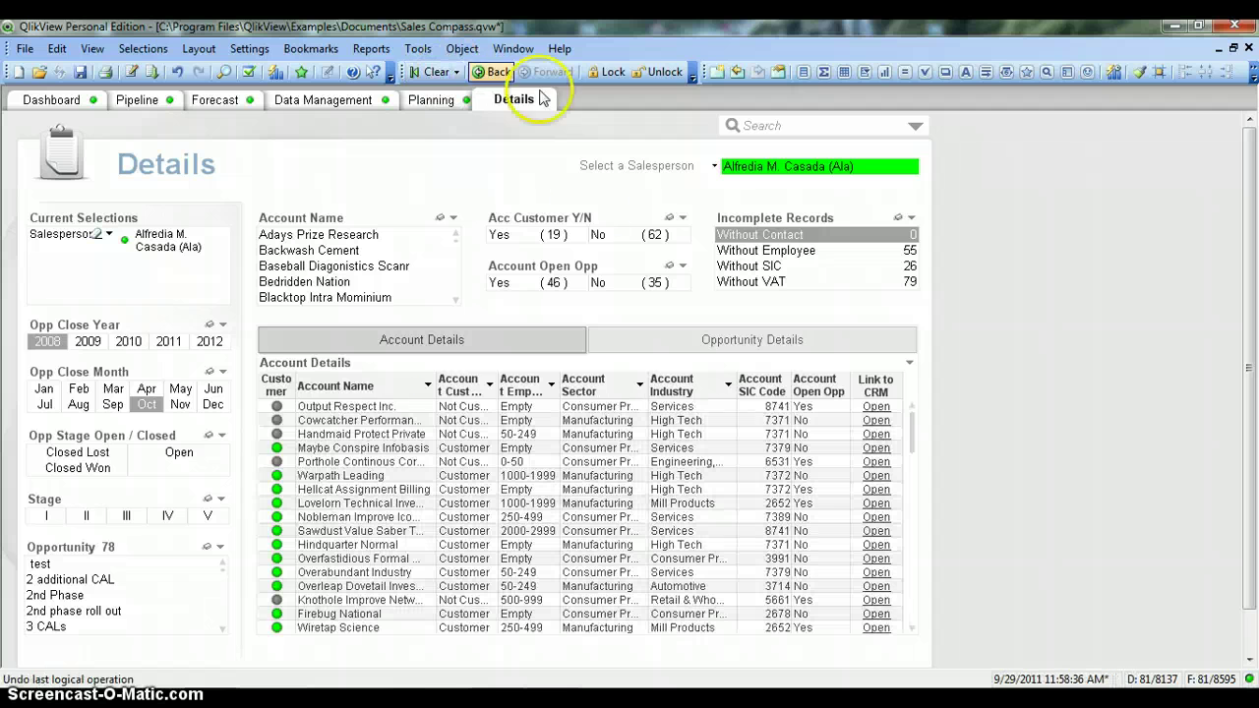
left_click(805, 222)
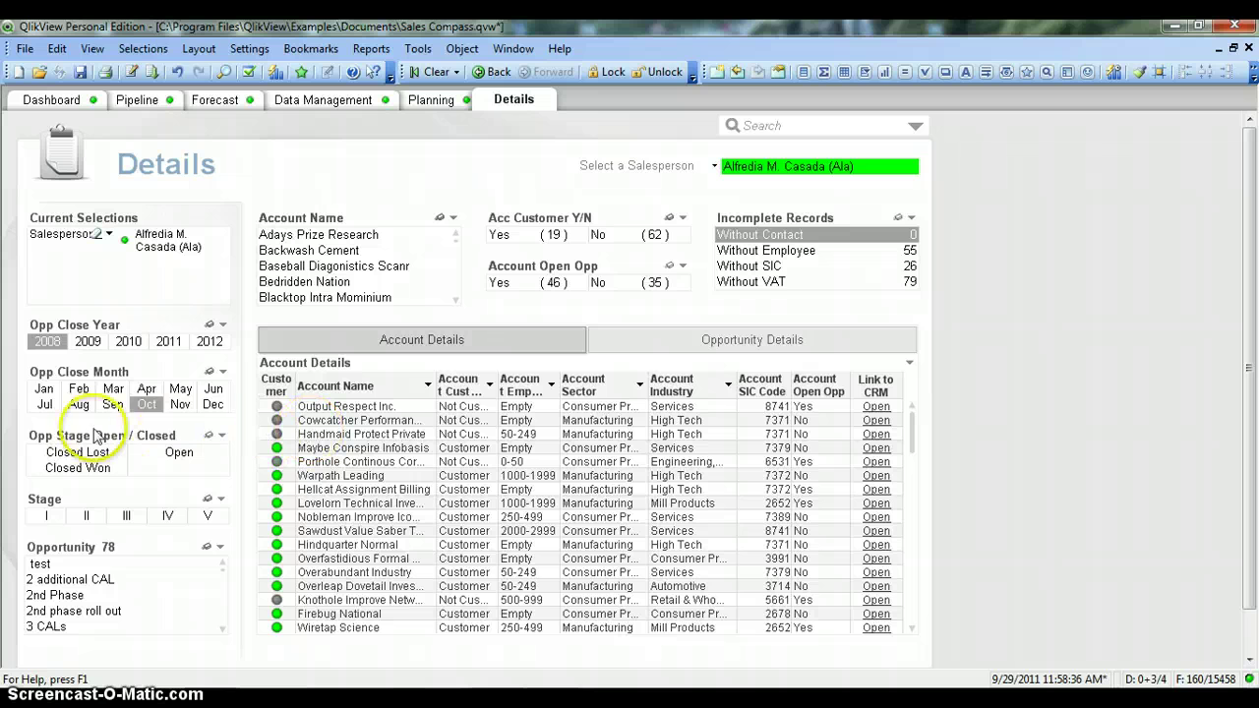
left_click(96, 335)
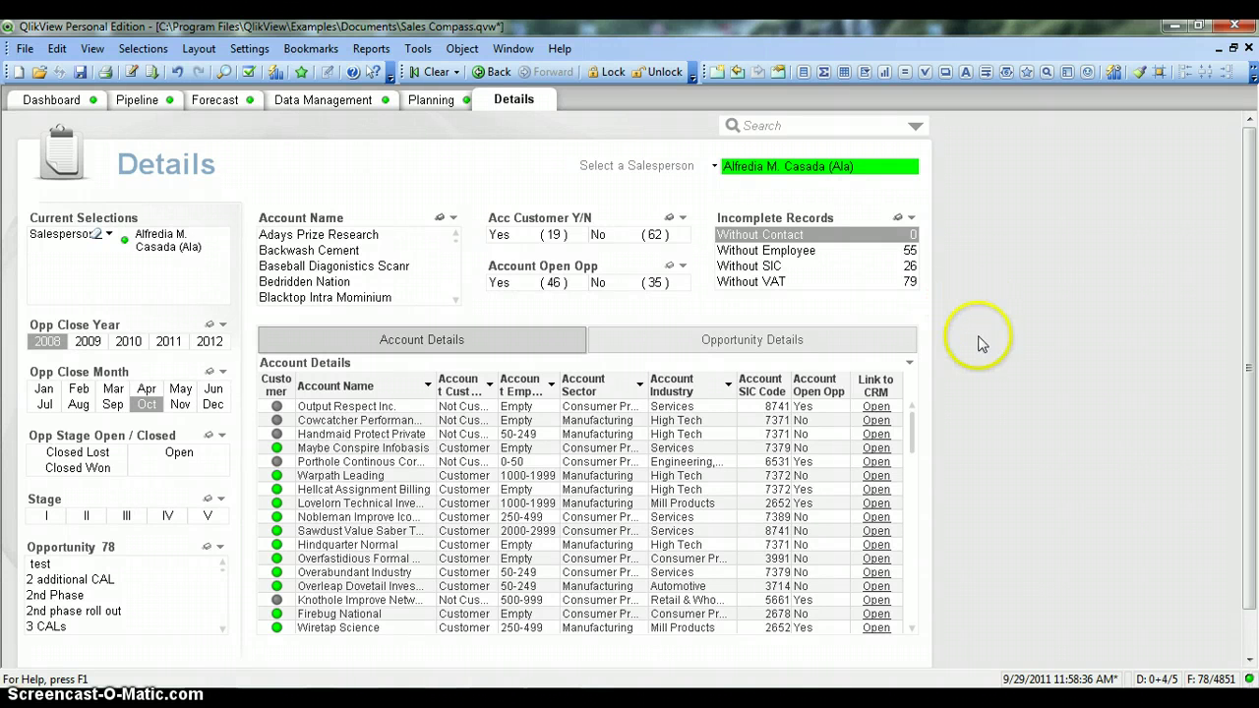
Start a new list box on the empty area of the Details sheet, using Account Country as its field.
right_click(977, 280)
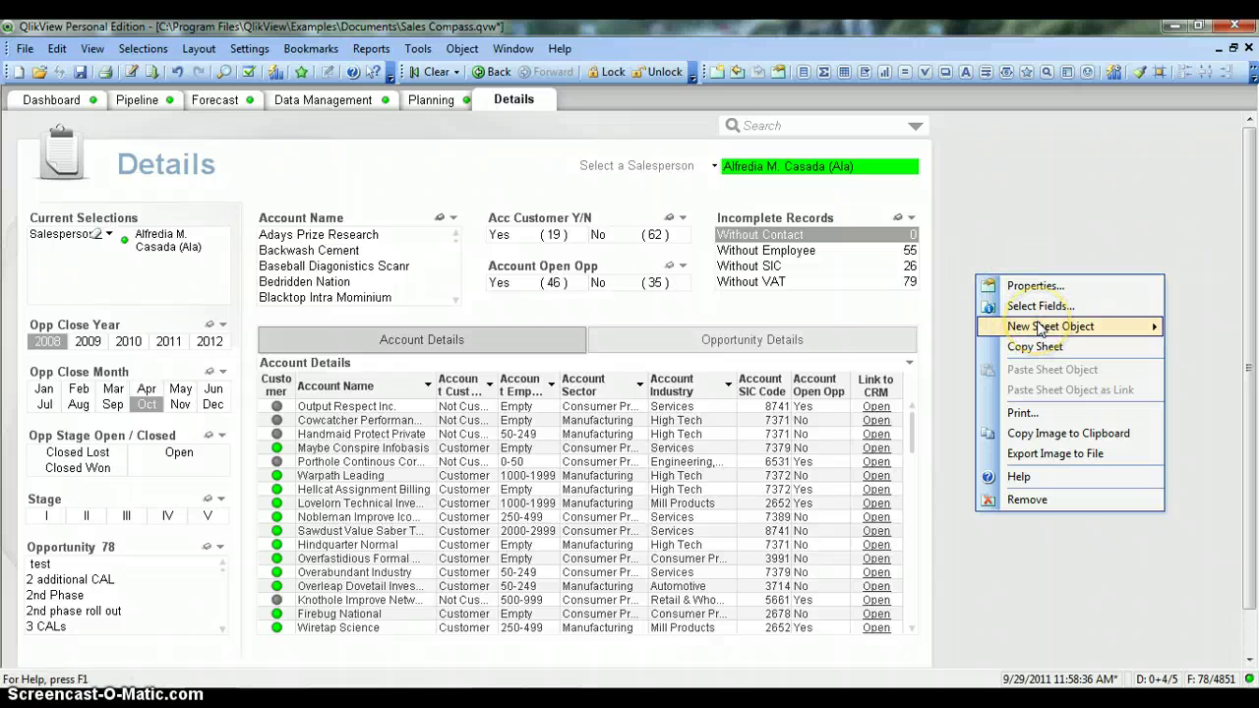
mouse_move(1041, 329)
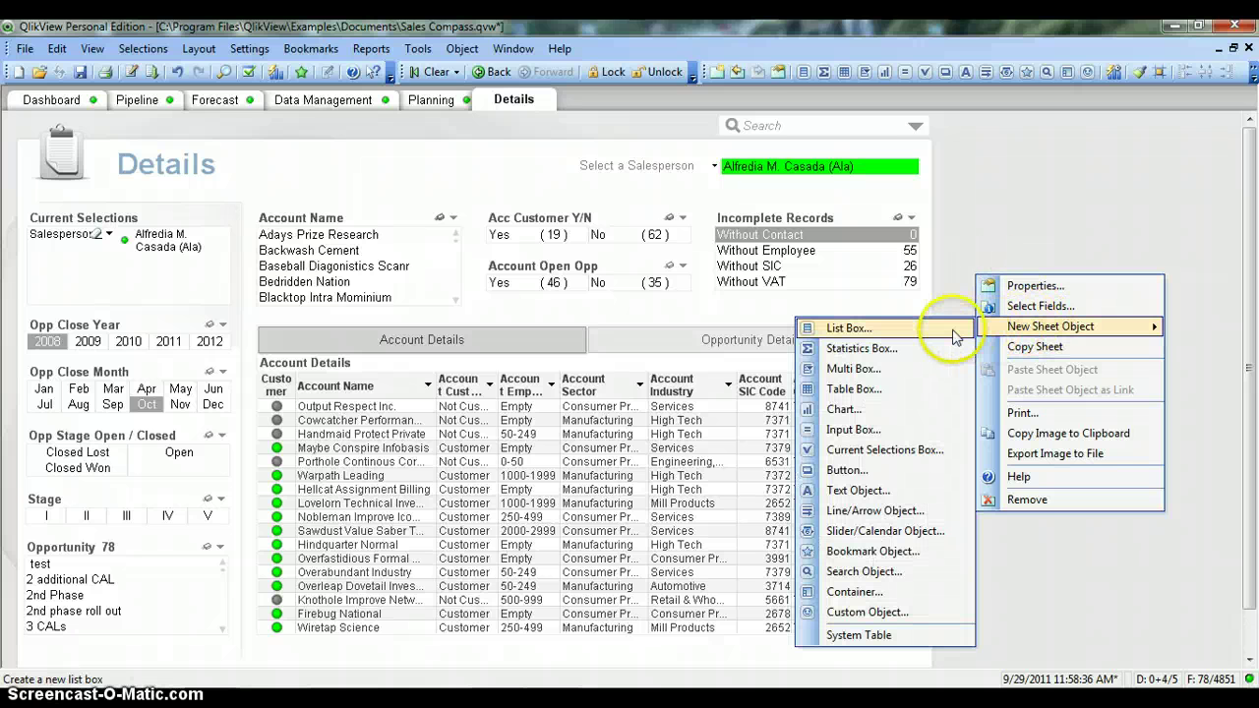
left_click(952, 330)
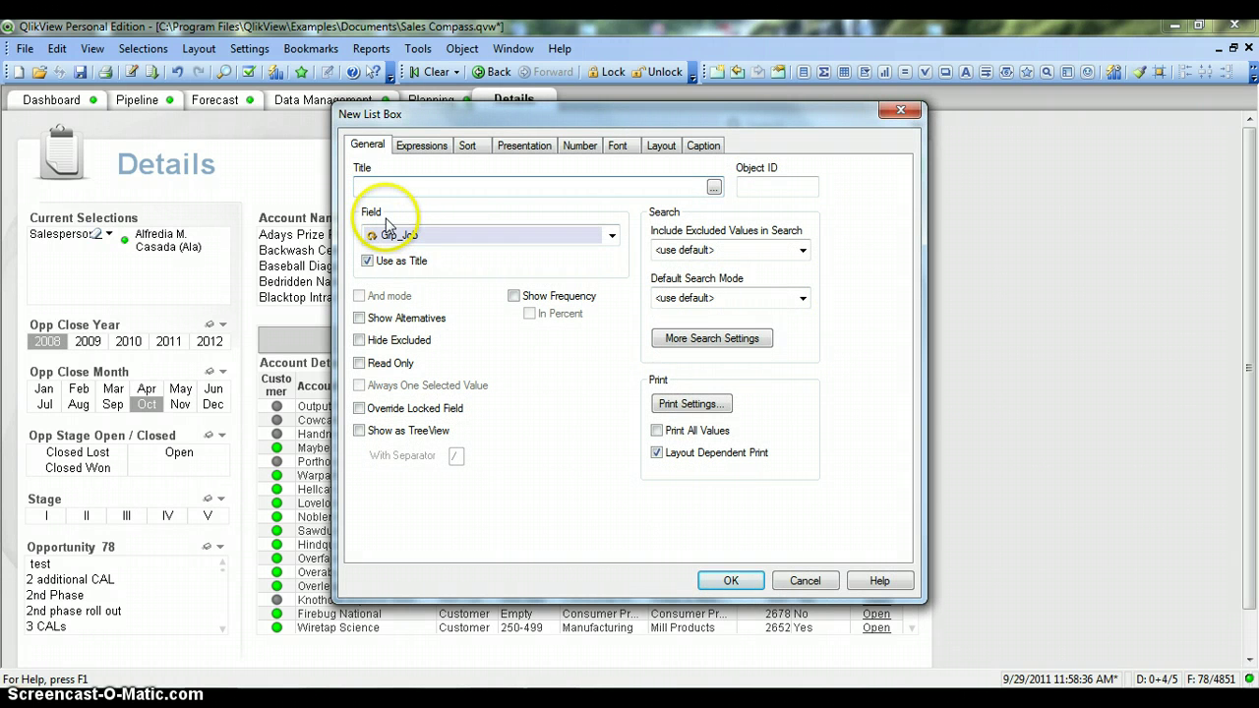
left_click(488, 237)
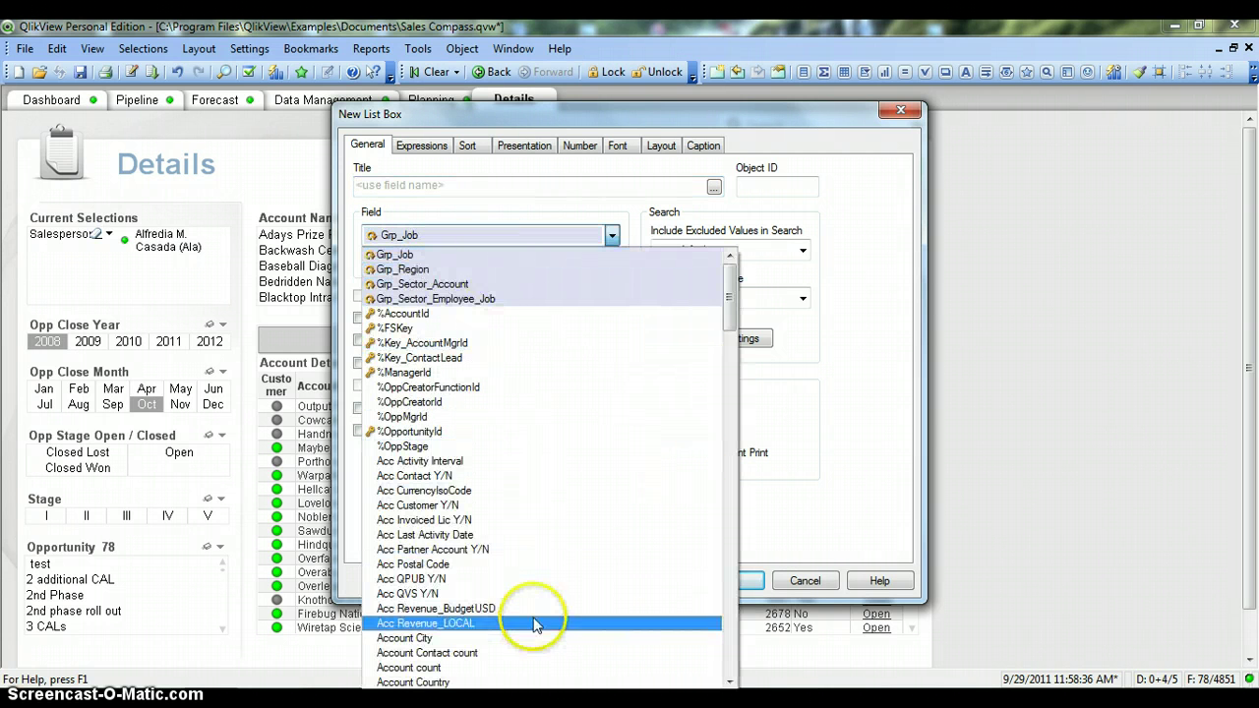
left_click(537, 682)
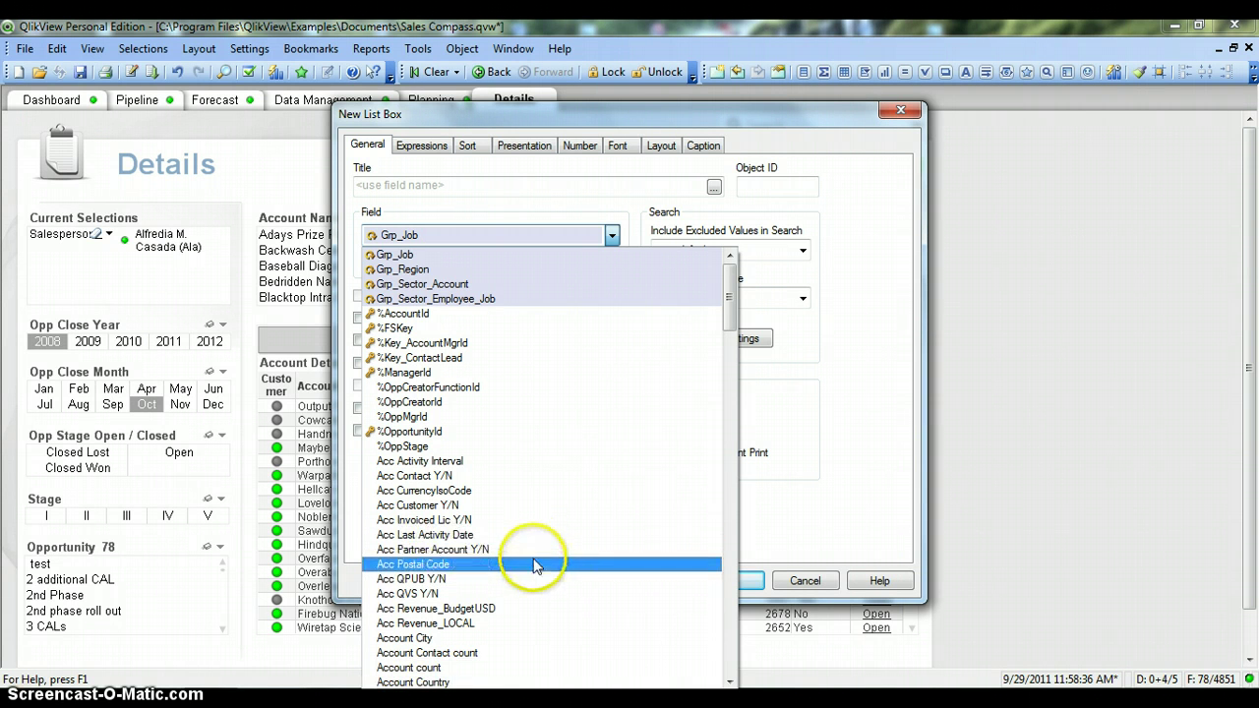
left_click(536, 683)
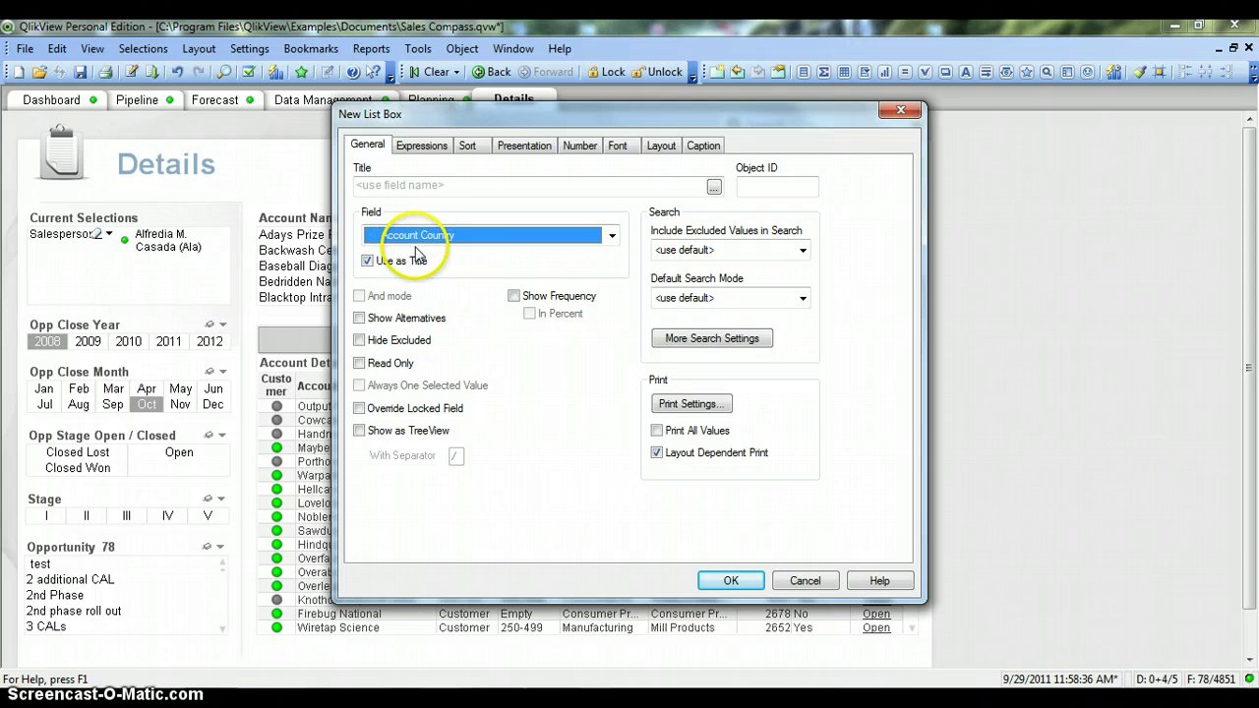
Turn off Use as Title, give the new list box the title Country, and create it.
left_click(369, 262)
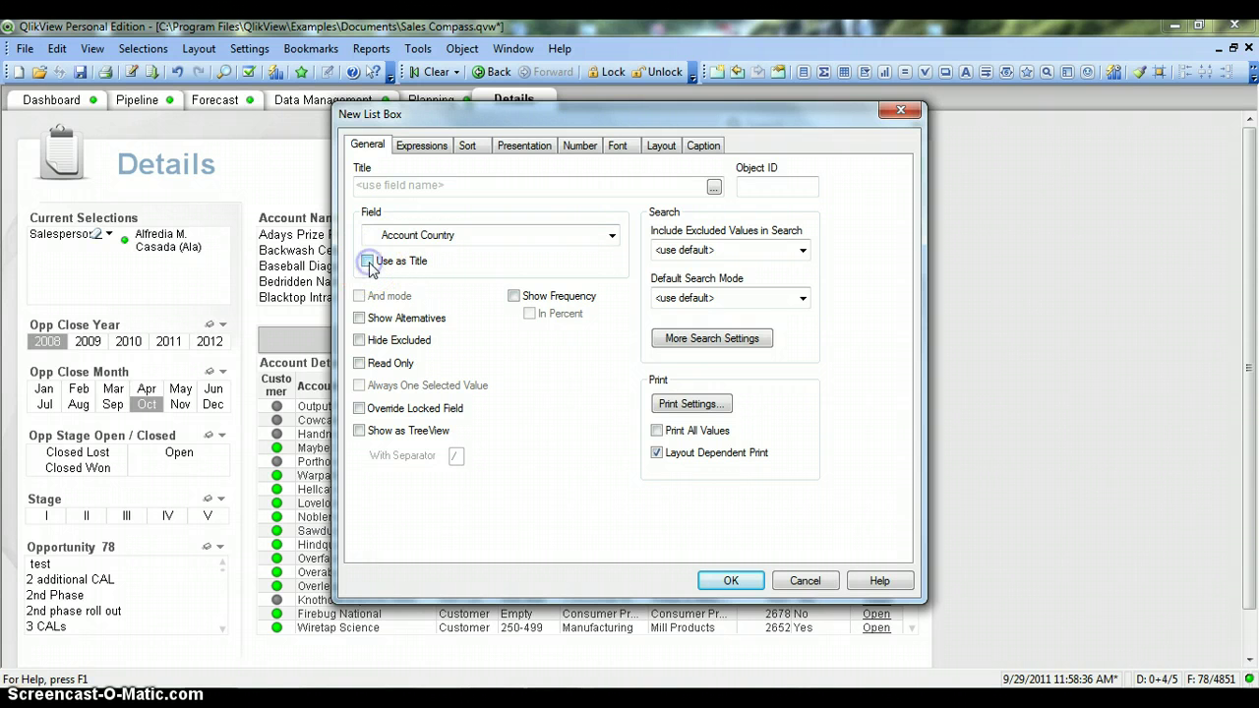
left_click(403, 185)
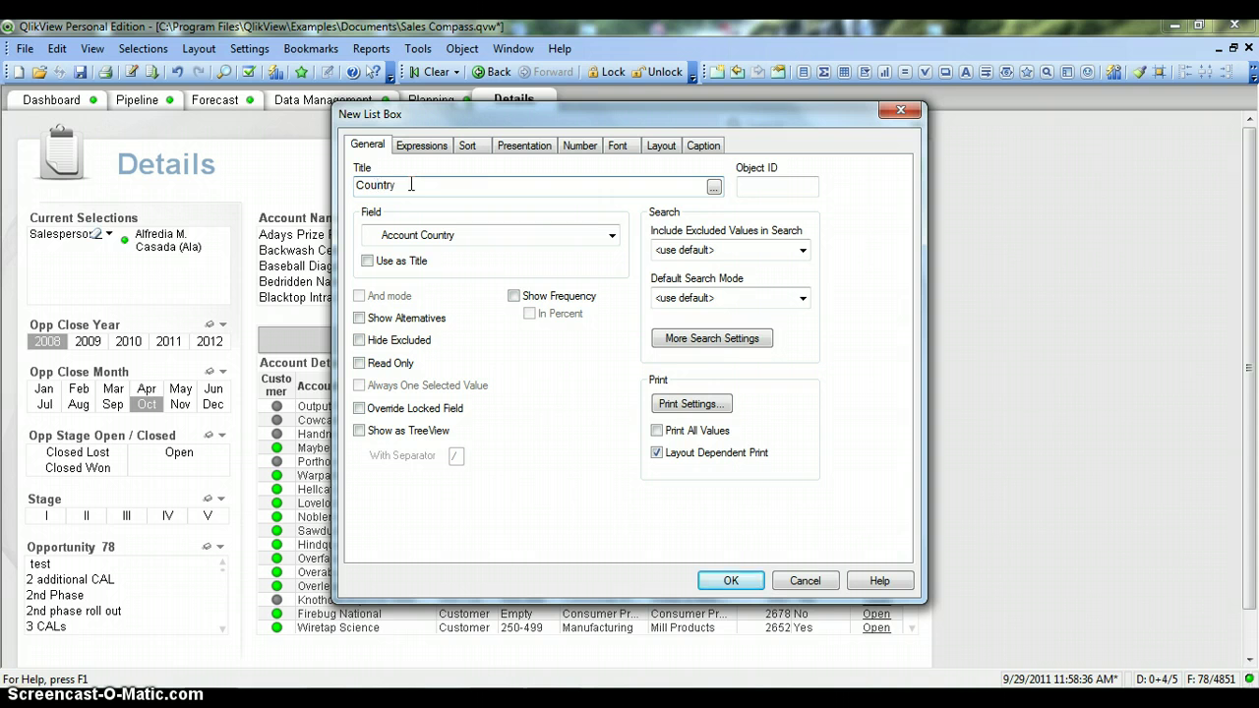
left_click(429, 185)
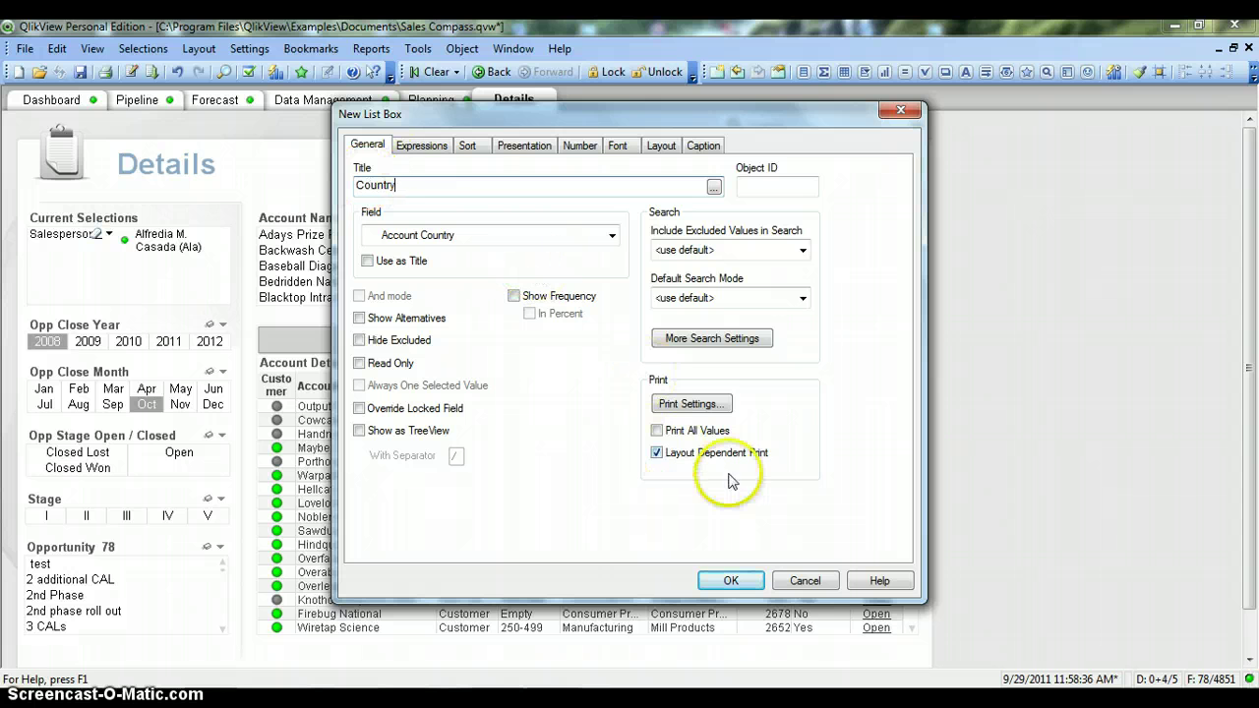
left_click(733, 579)
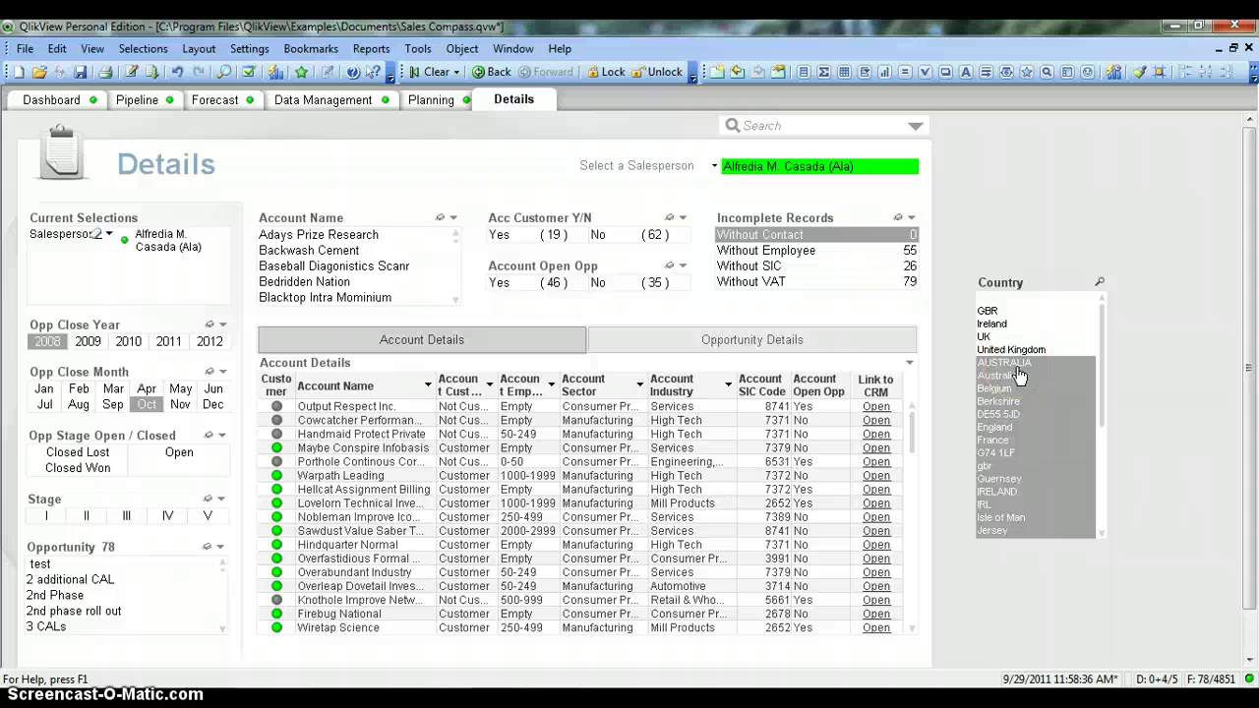
Filter the details to country GBR, opportunity close month Dec and accounts that are not customers.
left_click(1035, 311)
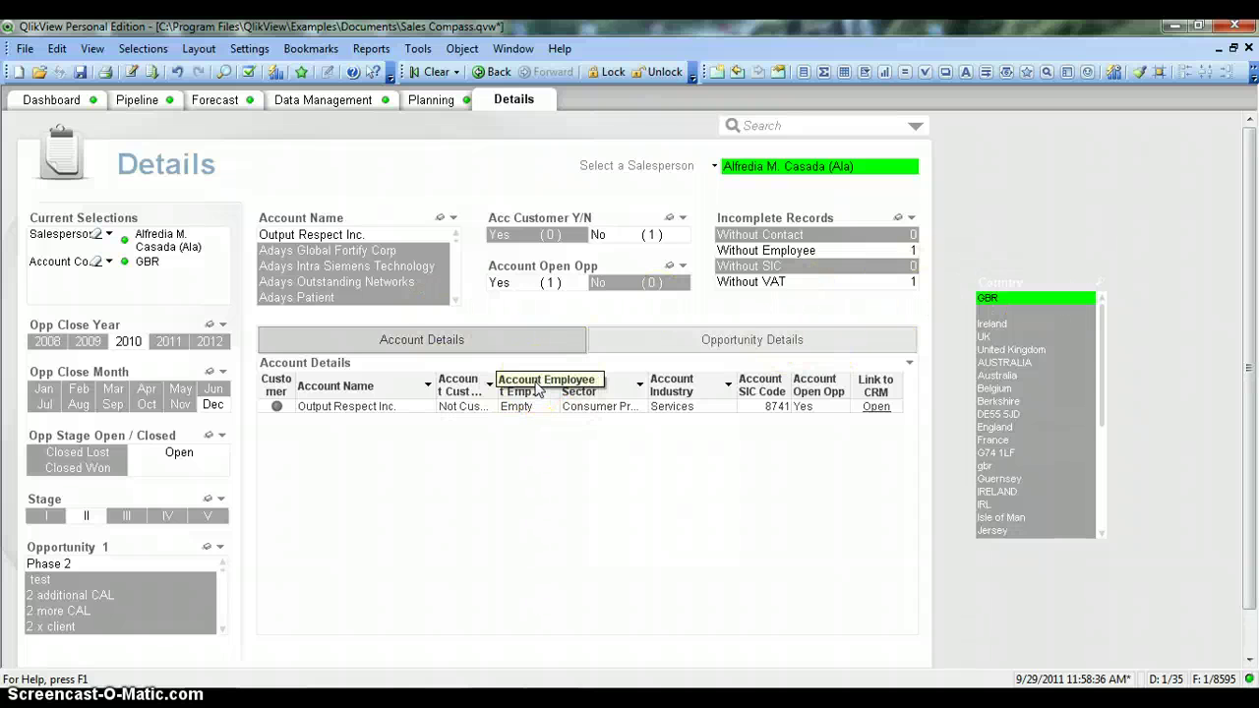
left_click(338, 364)
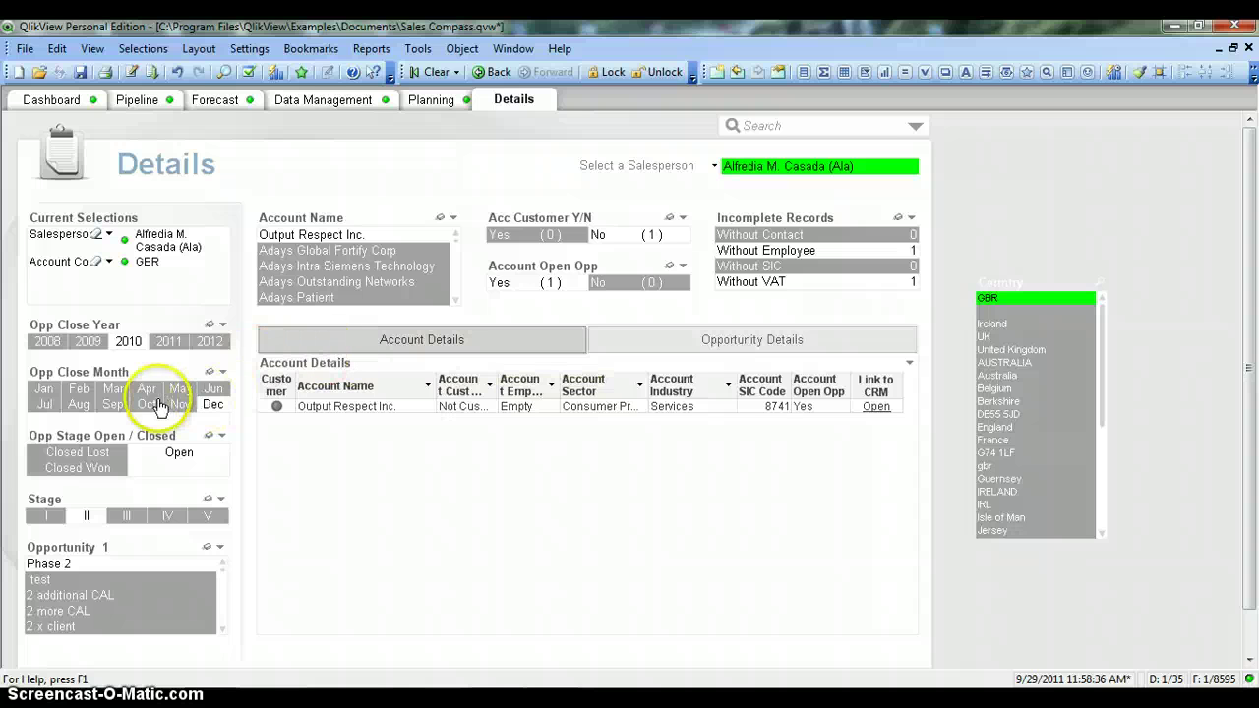
left_click(214, 405)
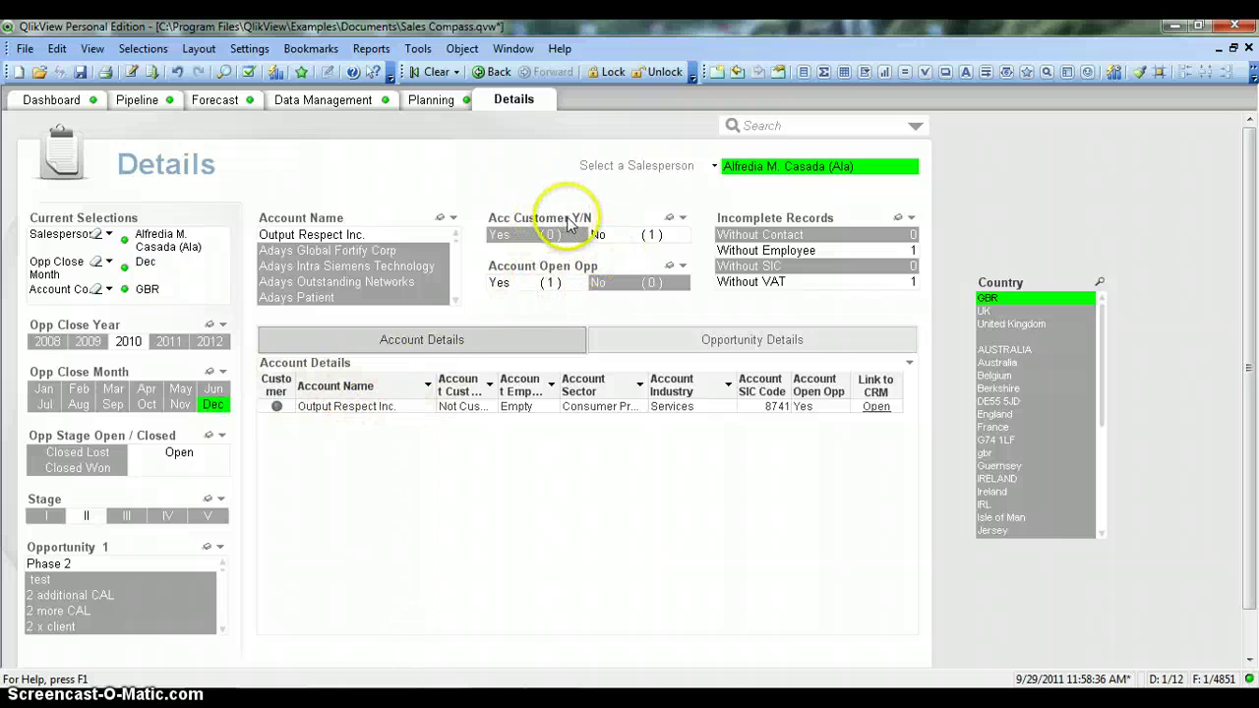
left_click(626, 236)
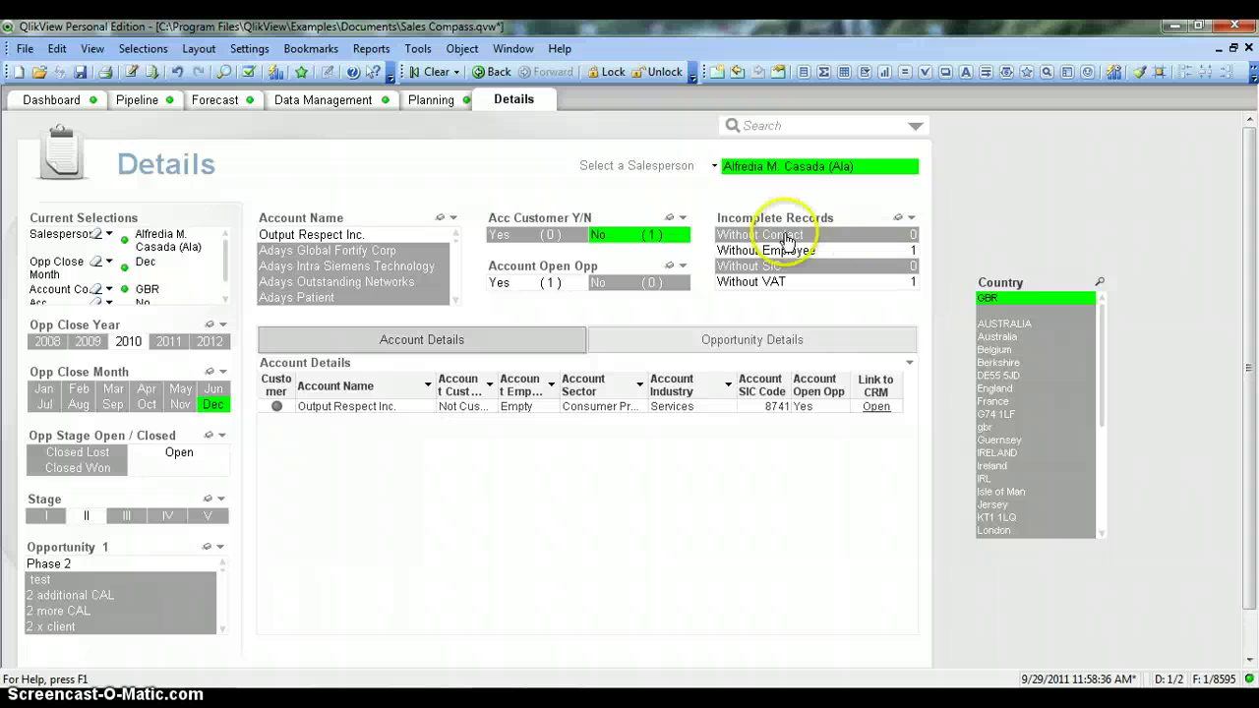
Clear the country, close month and customer selections.
left_click(433, 84)
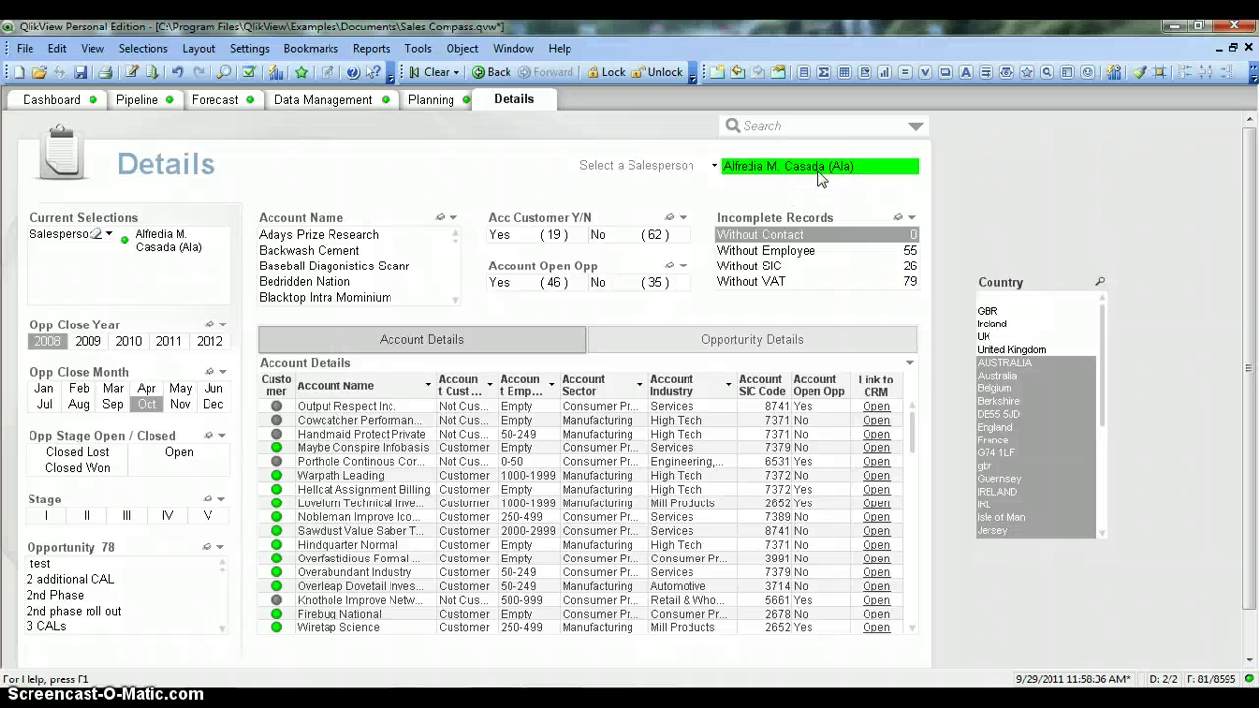
left_click(1043, 209)
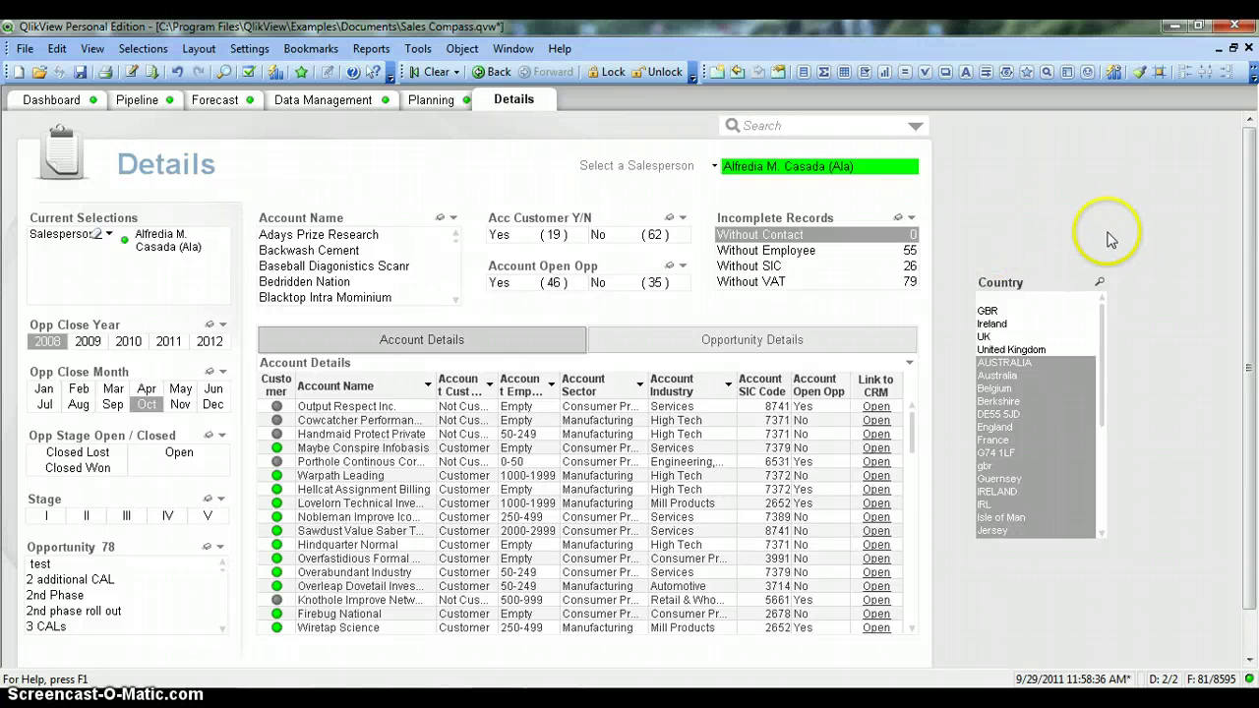
Make the Country list box read only in its properties.
right_click(1050, 286)
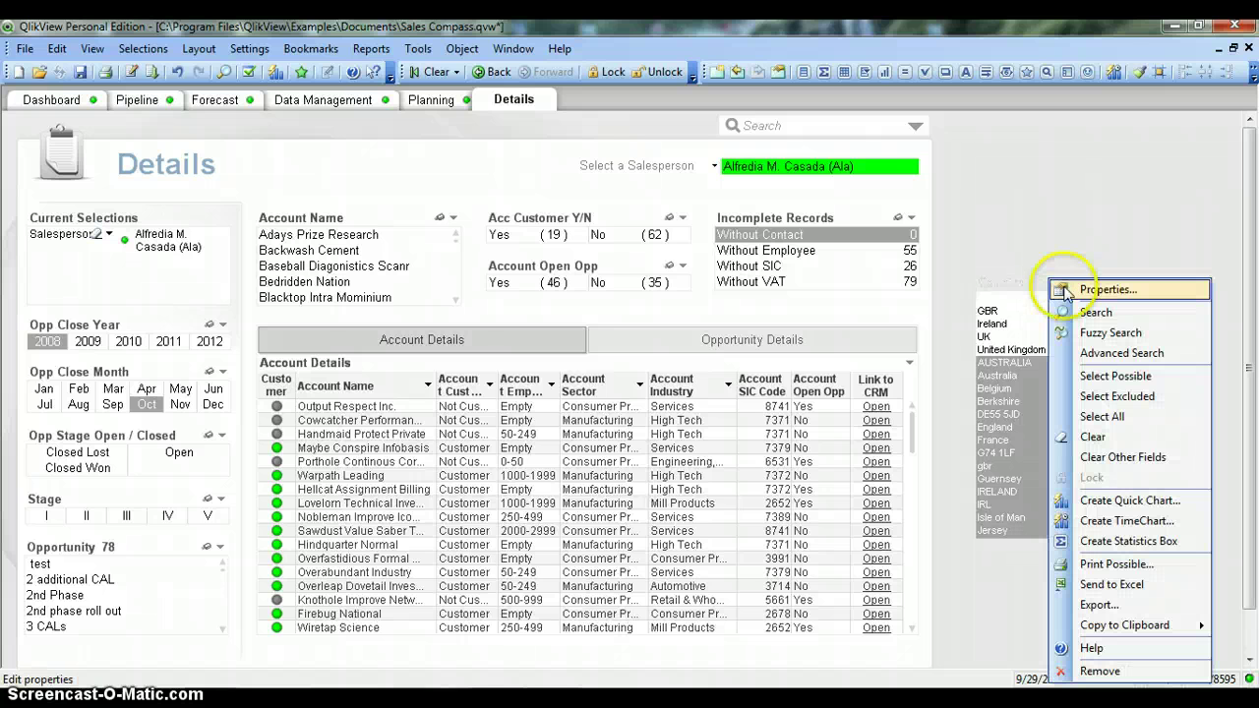
left_click(1092, 289)
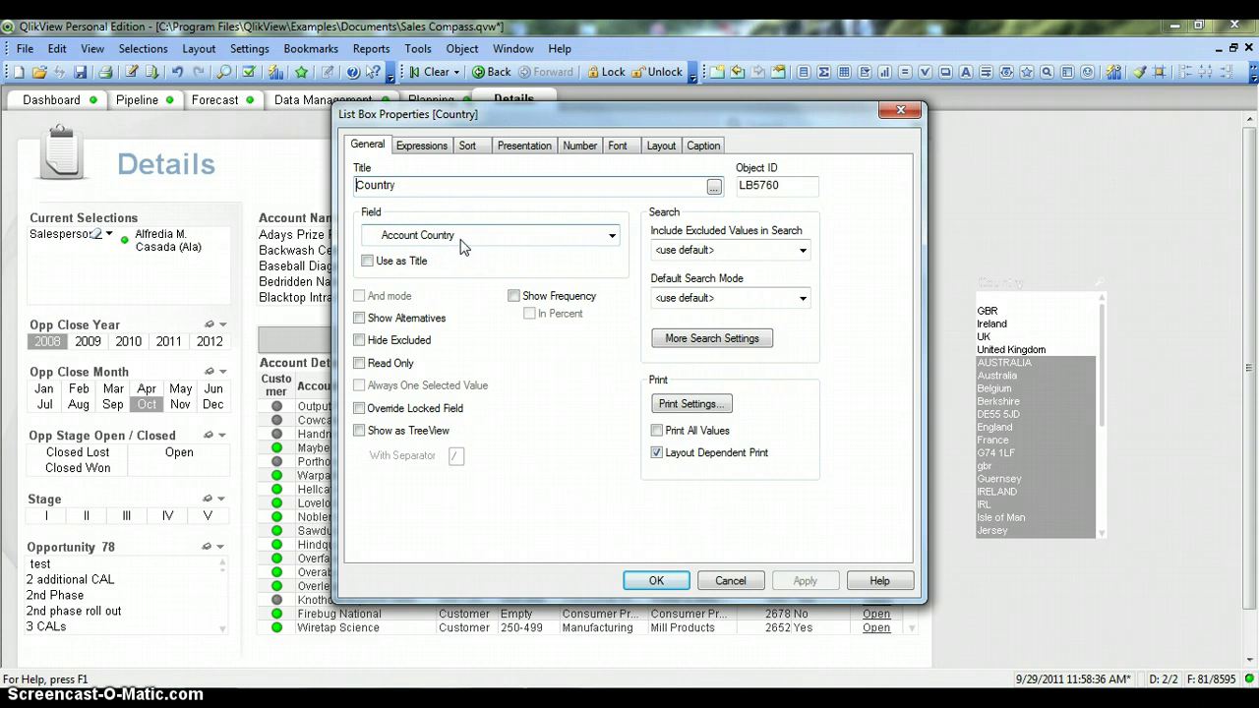
key("alt+p")
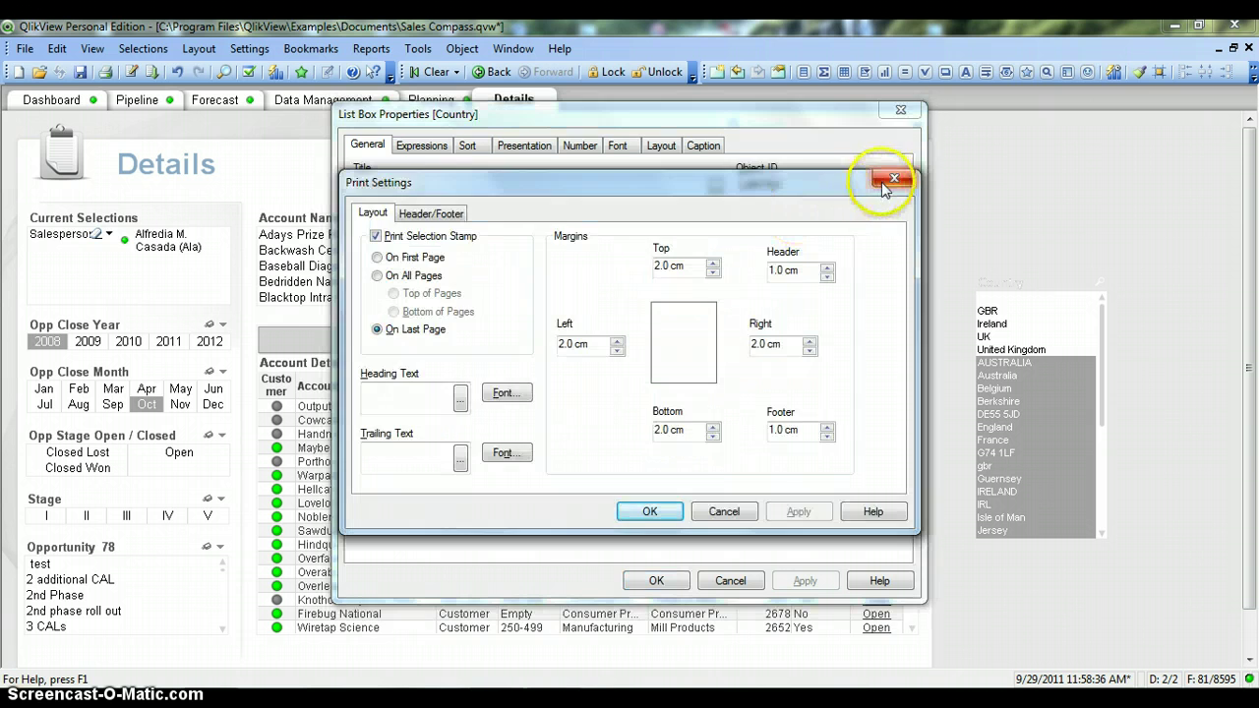
left_click(882, 182)
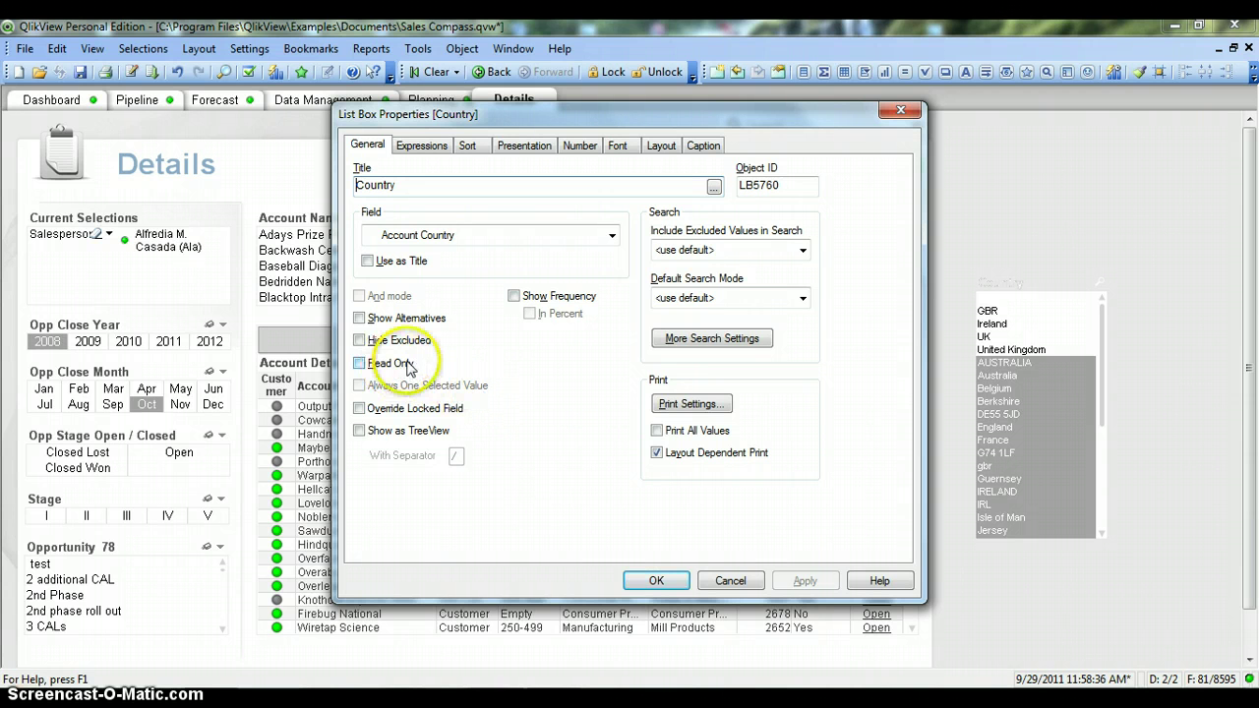
left_click(360, 364)
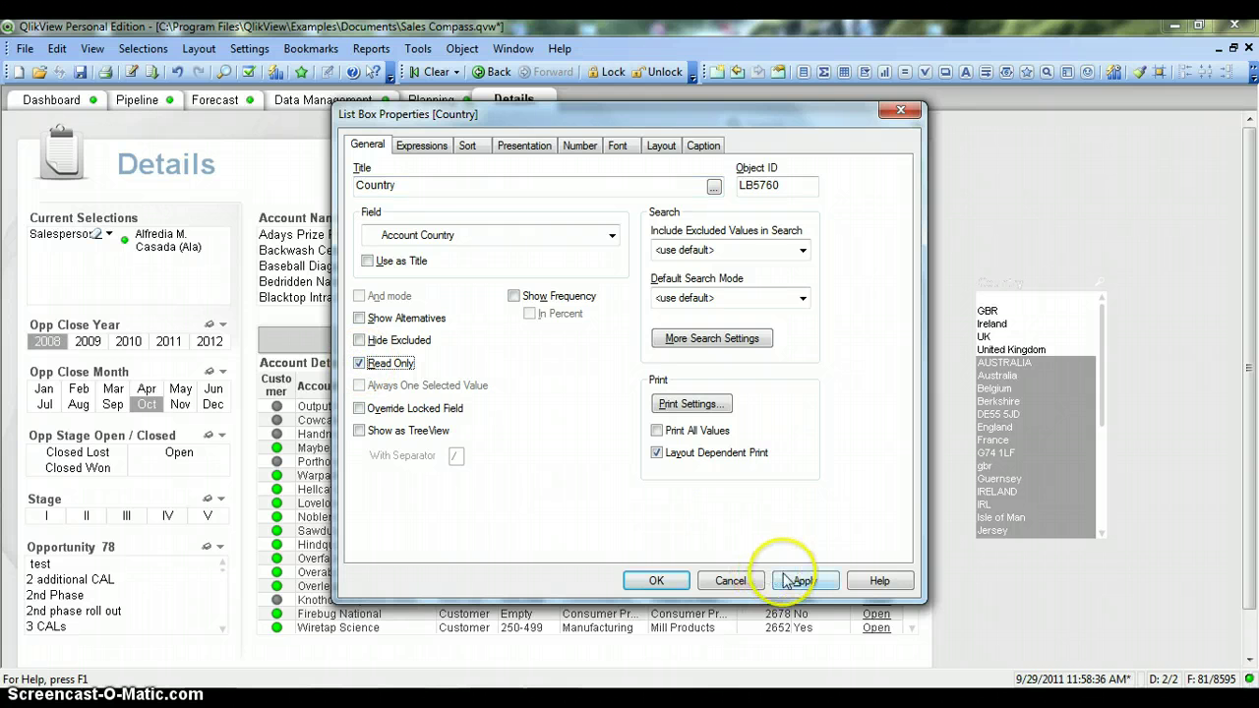
left_click(656, 581)
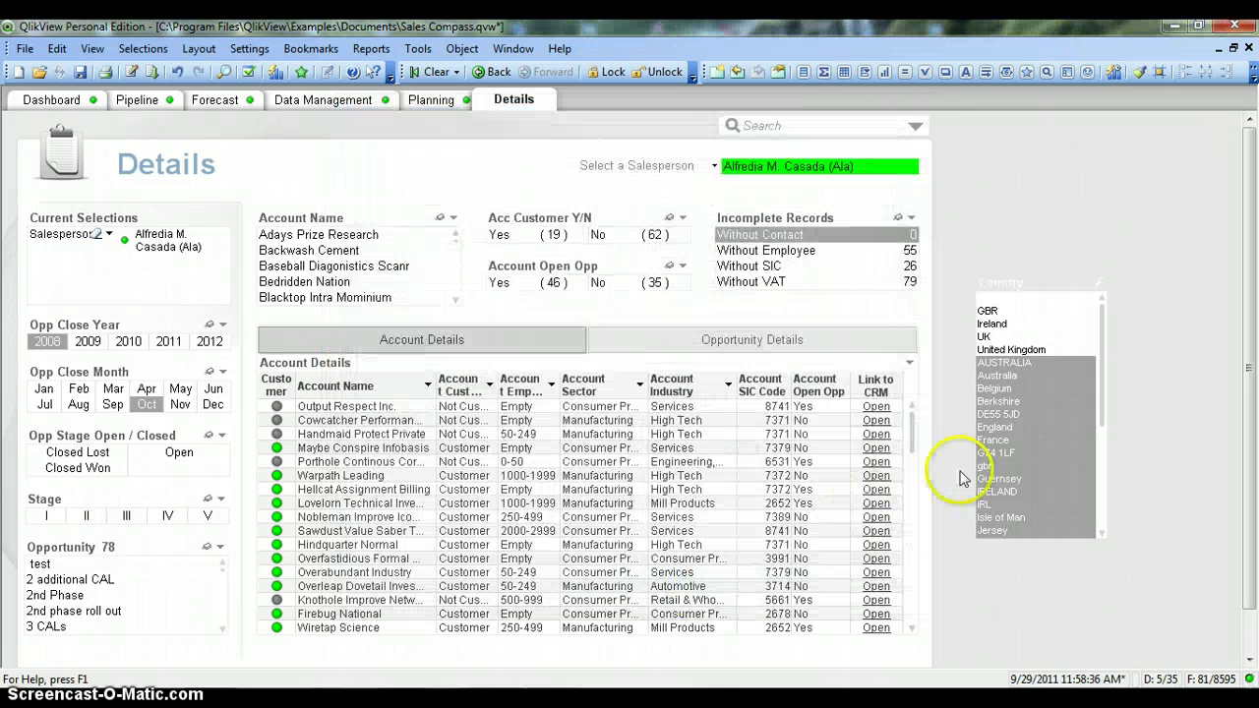
Try to select various countries in the read-only Country list box to test whether it accepts selections.
left_click(1019, 342)
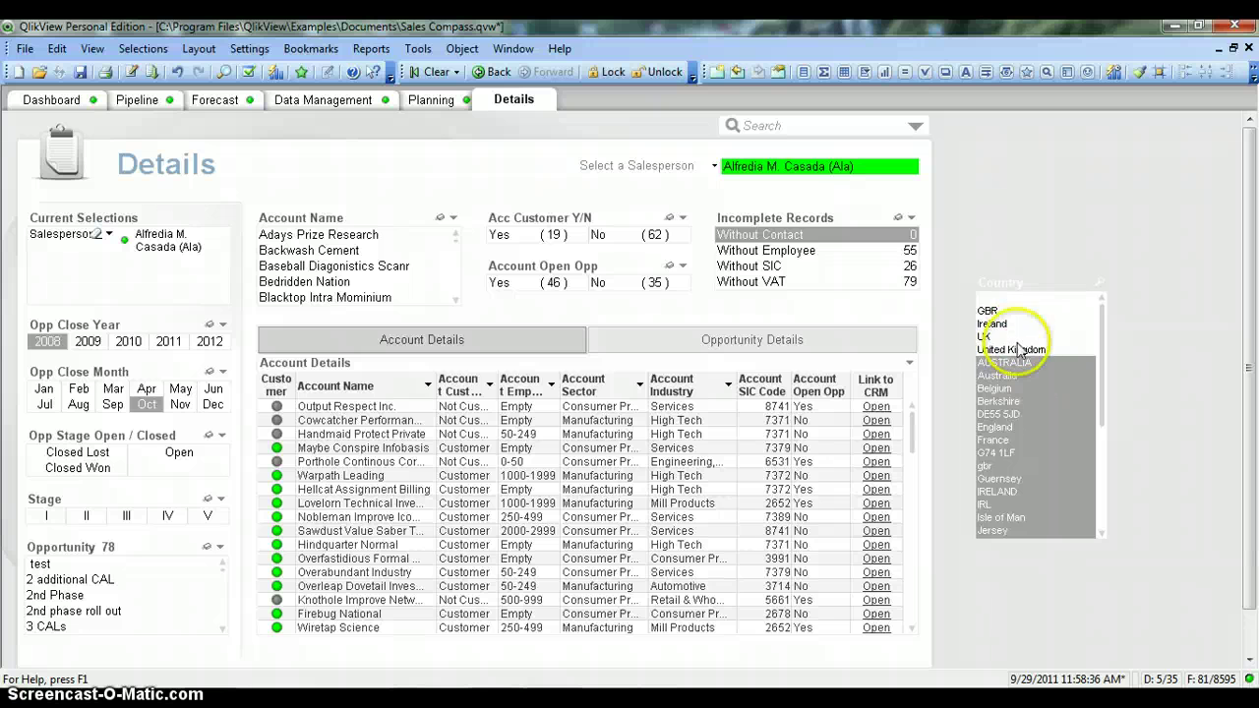
left_click(1010, 360)
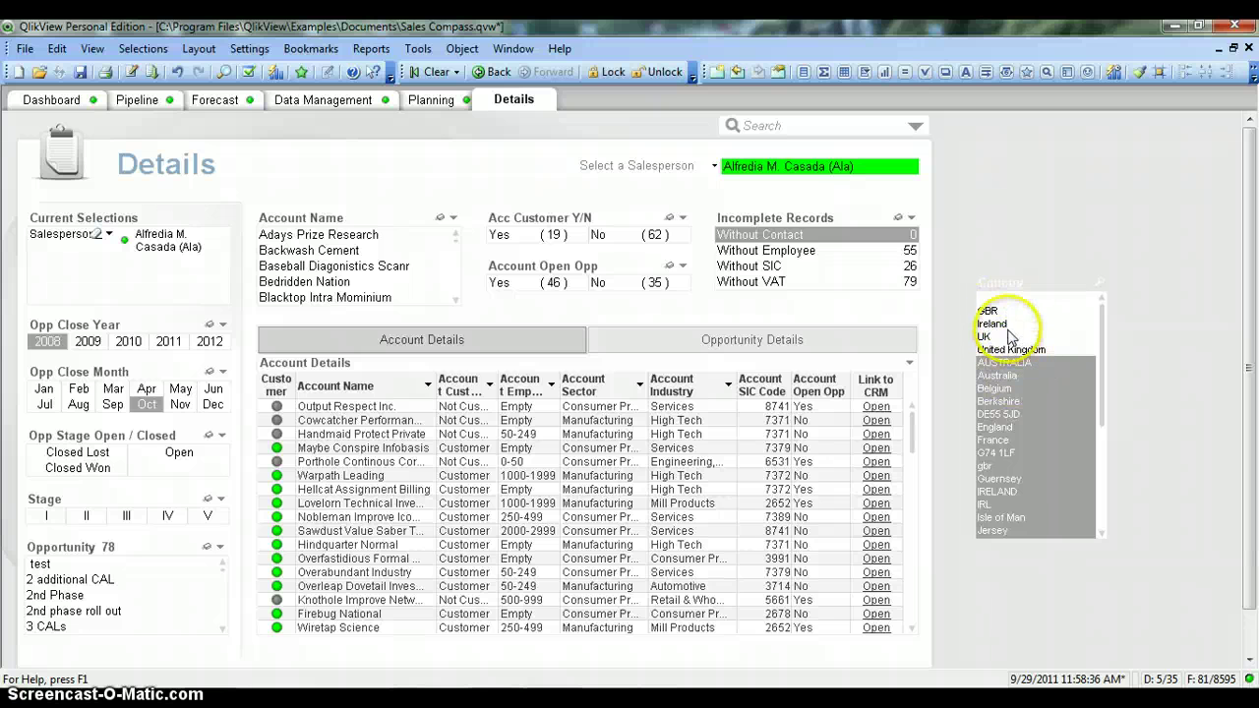
left_click(1013, 356)
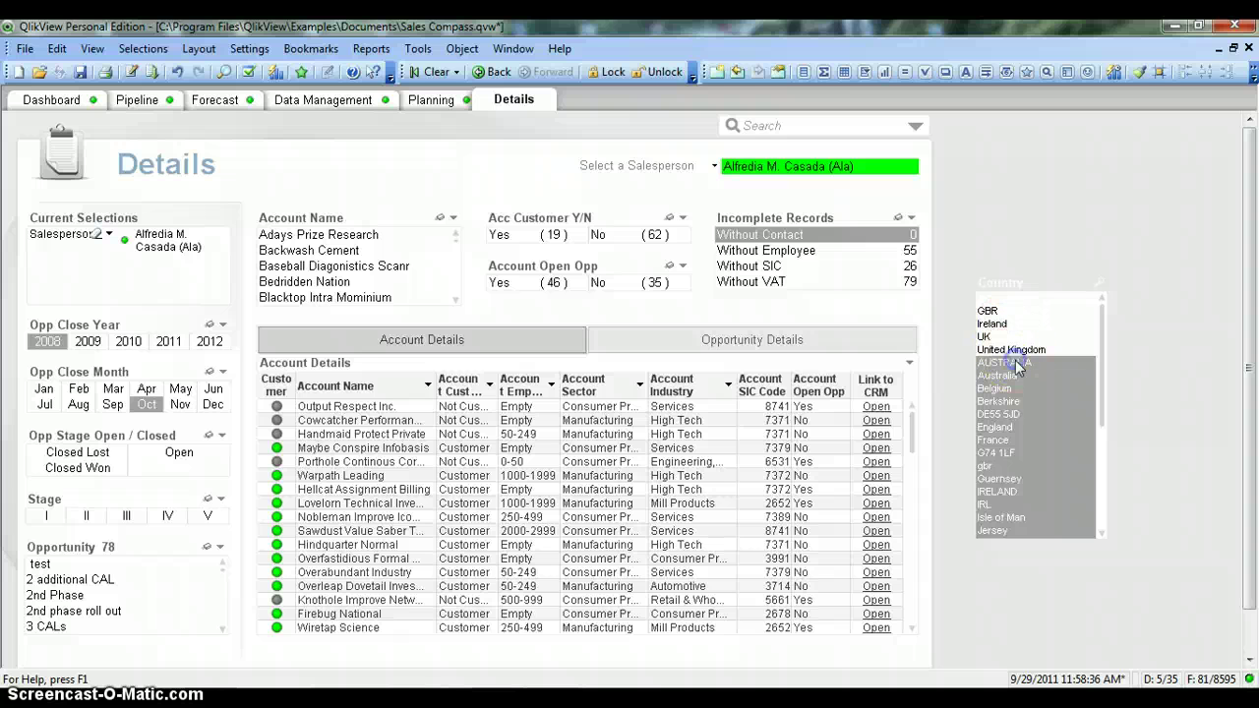
left_click(1001, 307)
left_click(1026, 429)
left_click(1029, 401)
left_click(1030, 486)
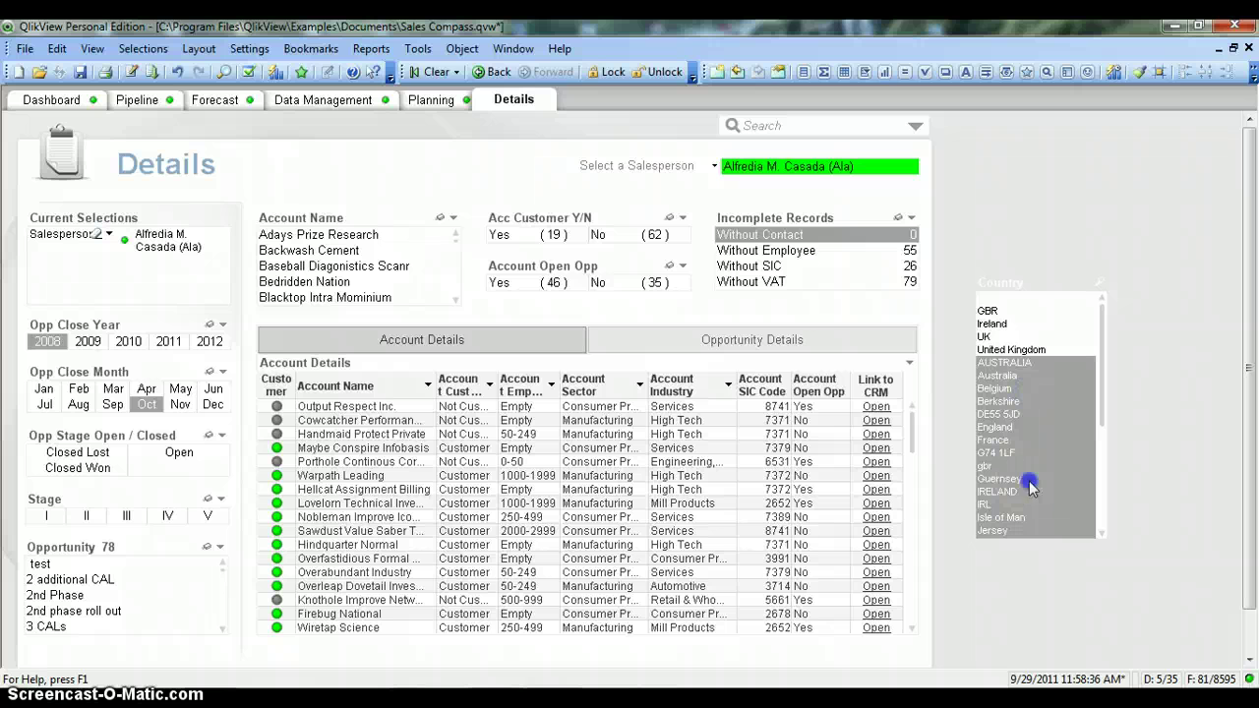
left_click(1011, 335)
left_click(1018, 384)
left_click_drag(1016, 293, 1017, 352)
left_click_drag(1063, 301, 1025, 293)
Turn off Read Only and turn on Hide Excluded in the Country list box's properties.
right_click(1025, 294)
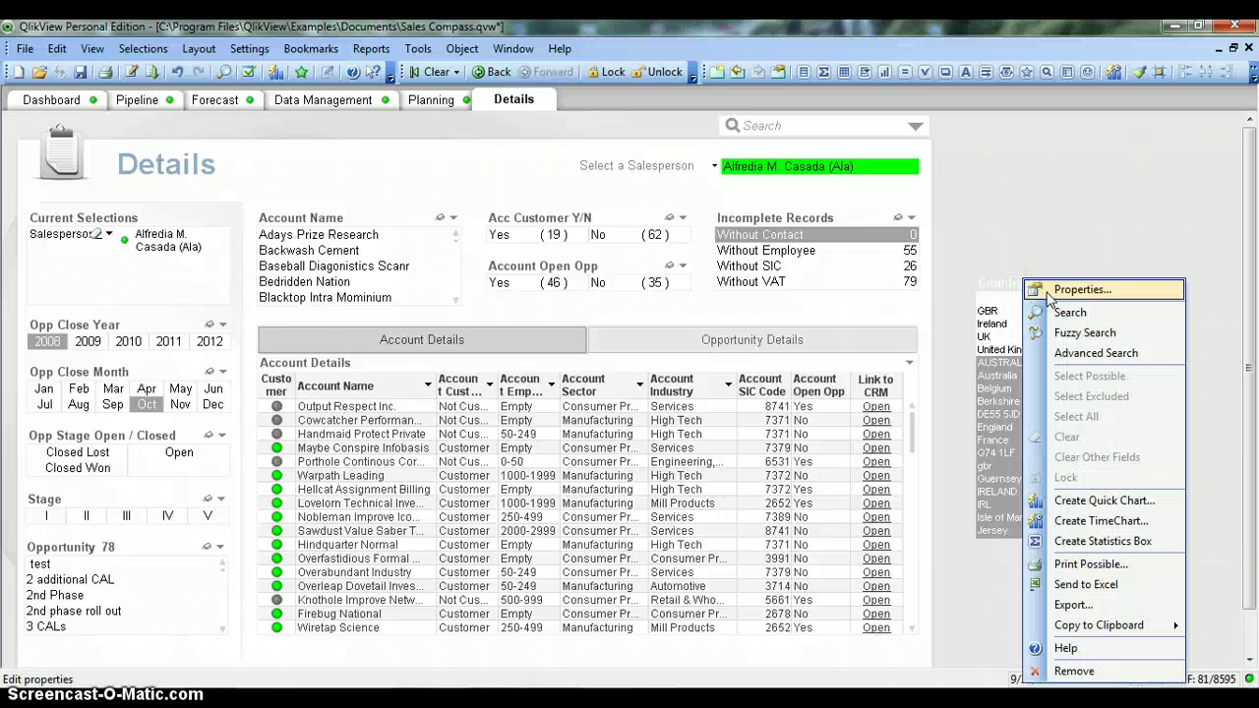
left_click(1080, 290)
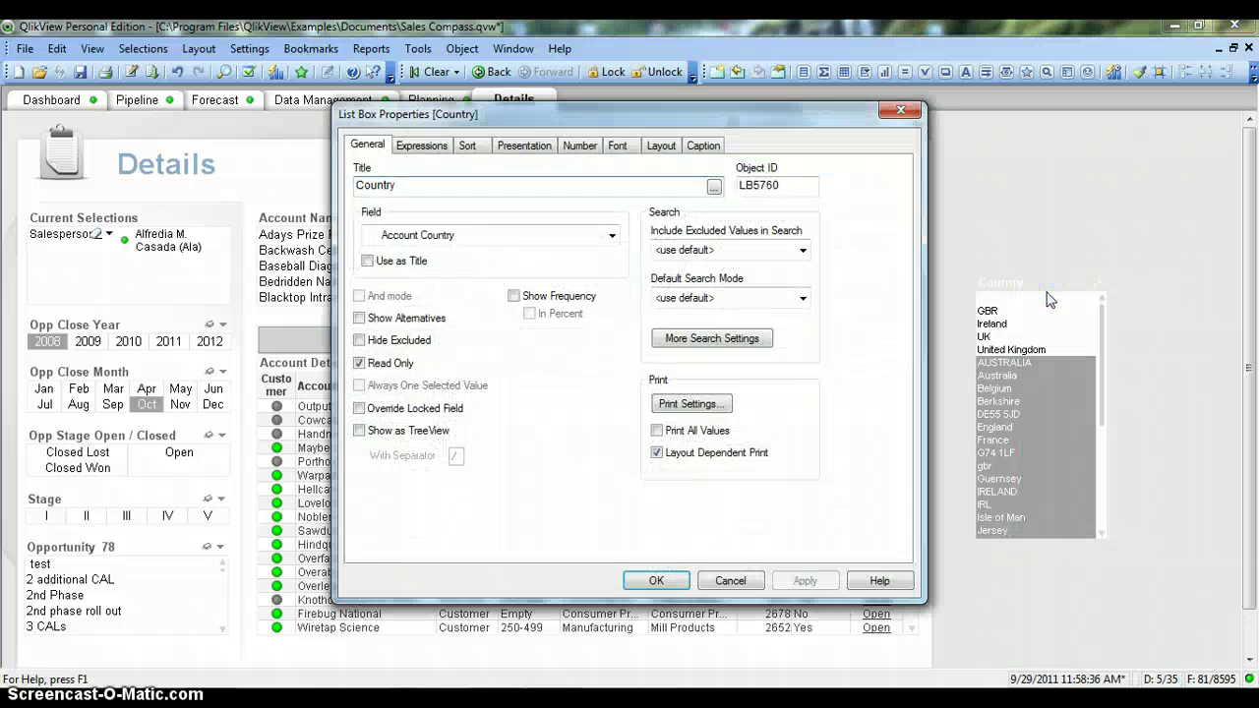
left_click(360, 363)
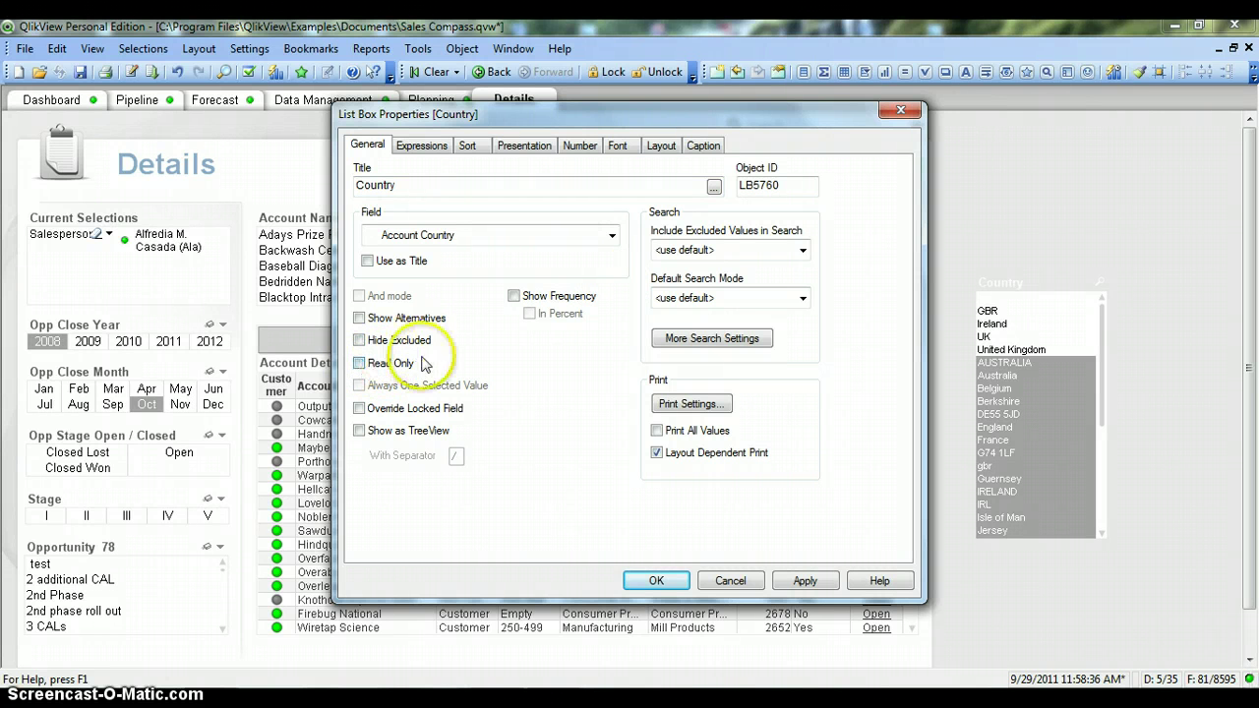
left_click(360, 341)
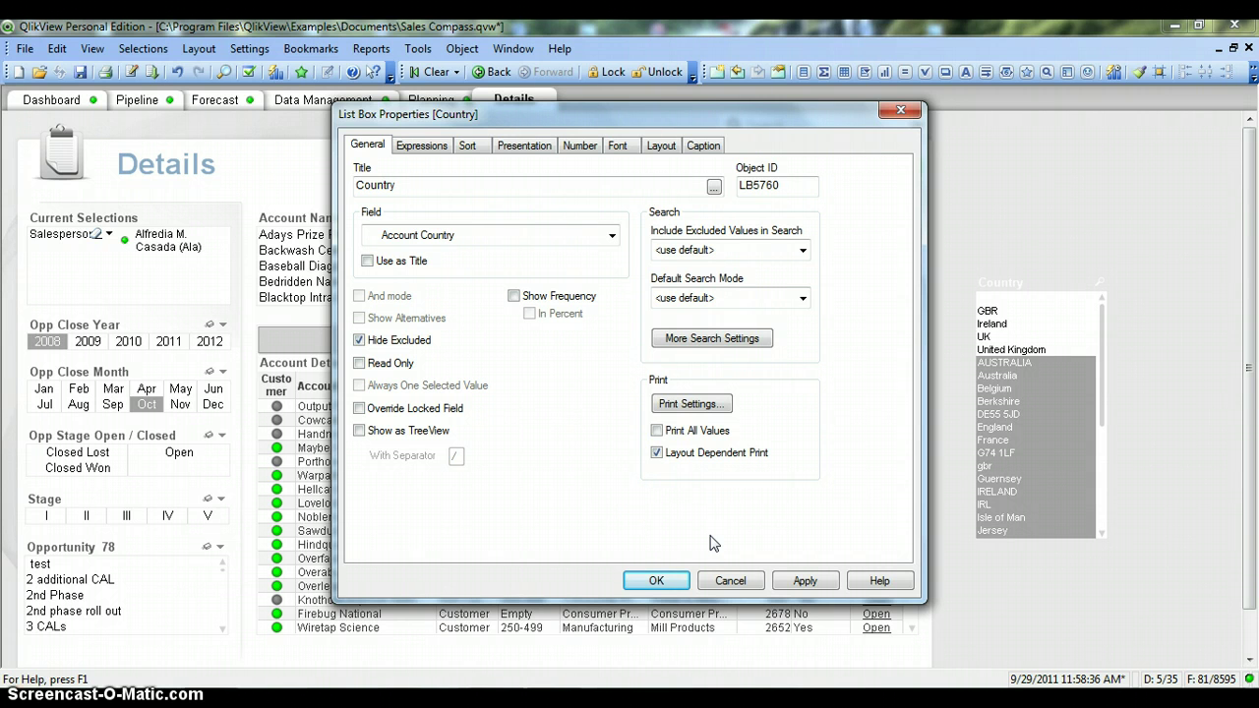
left_click(654, 580)
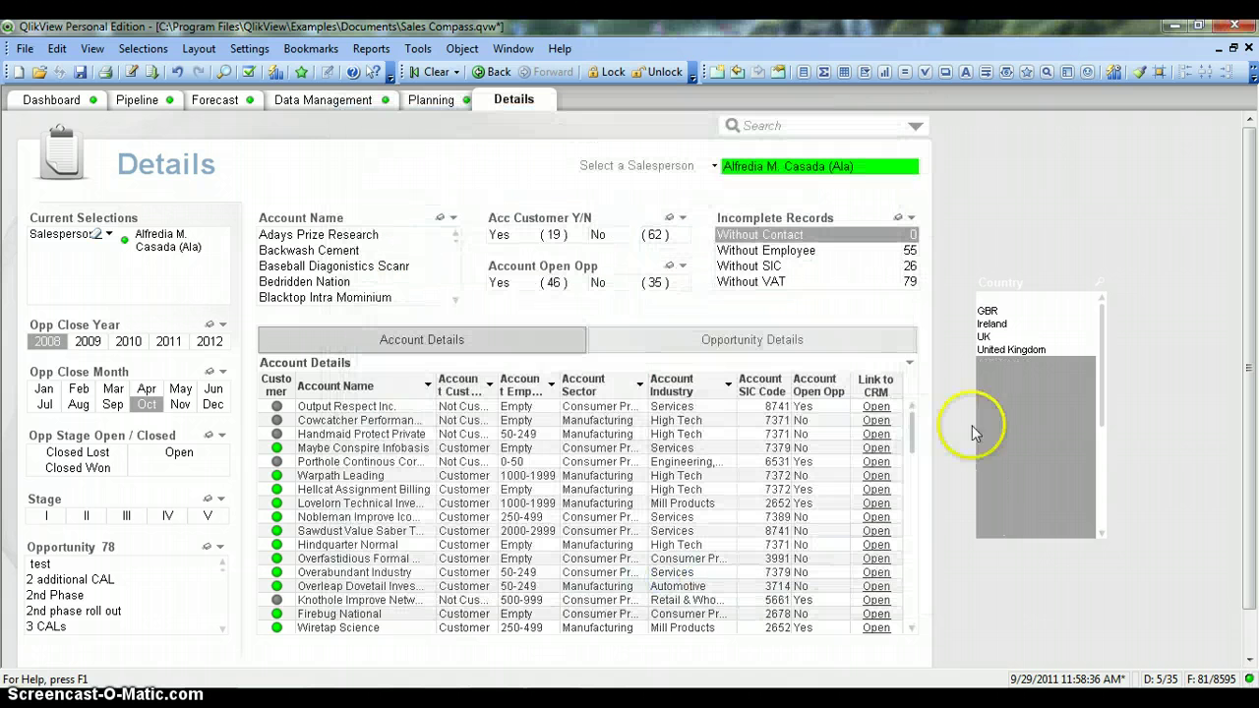
Select Ireland in the Country list box to test how excluded values are hidden.
left_click(1012, 325)
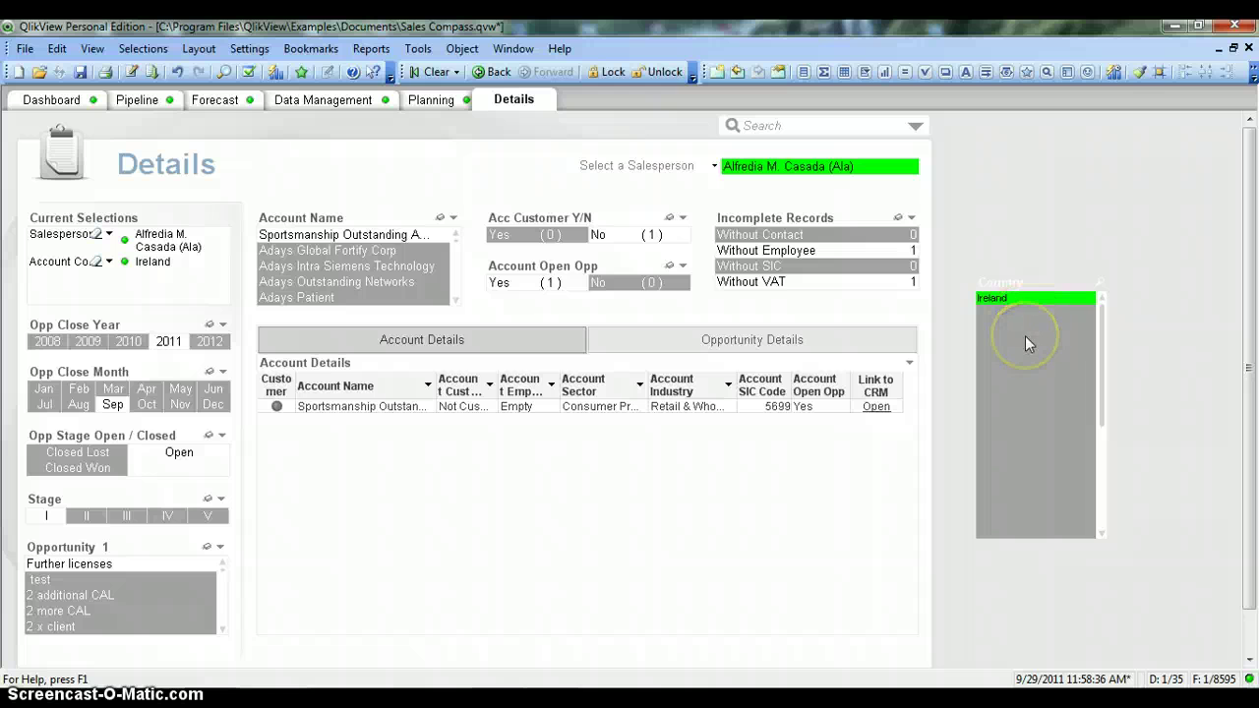
left_click(1029, 330)
Turn off Hide Excluded for the Country list box and clear the country selection.
right_click(1034, 293)
left_click(1058, 289)
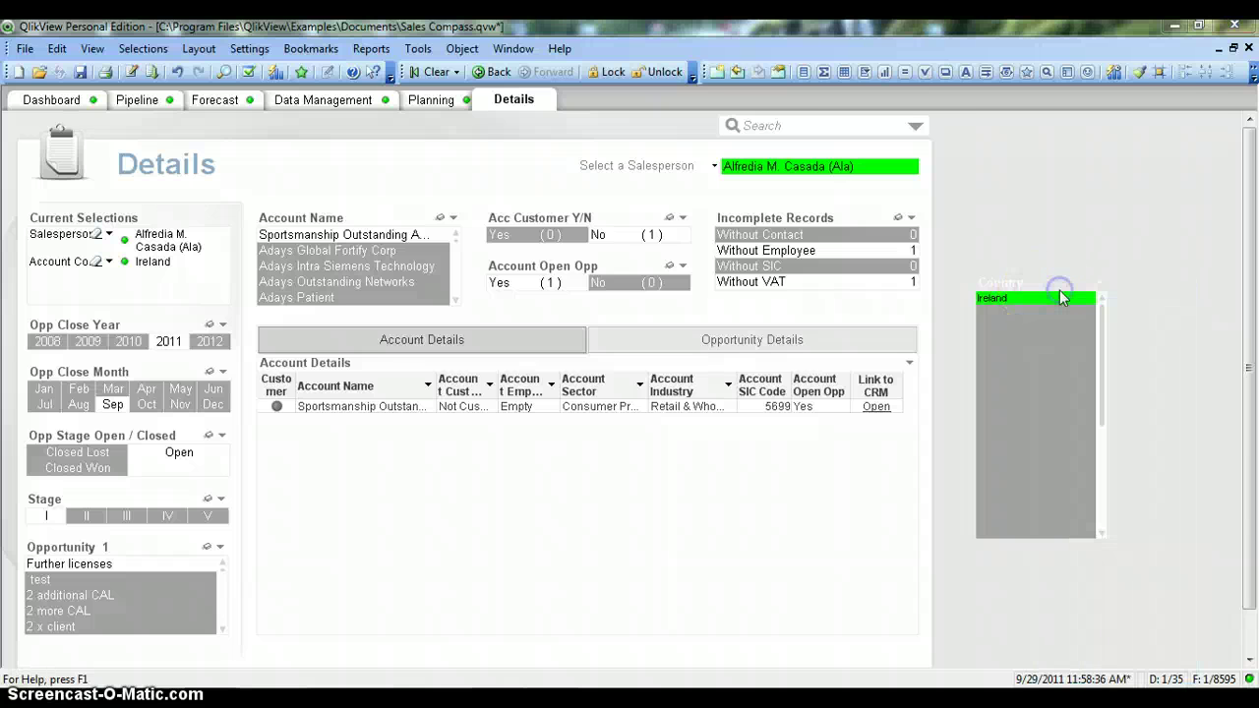
left_click(382, 343)
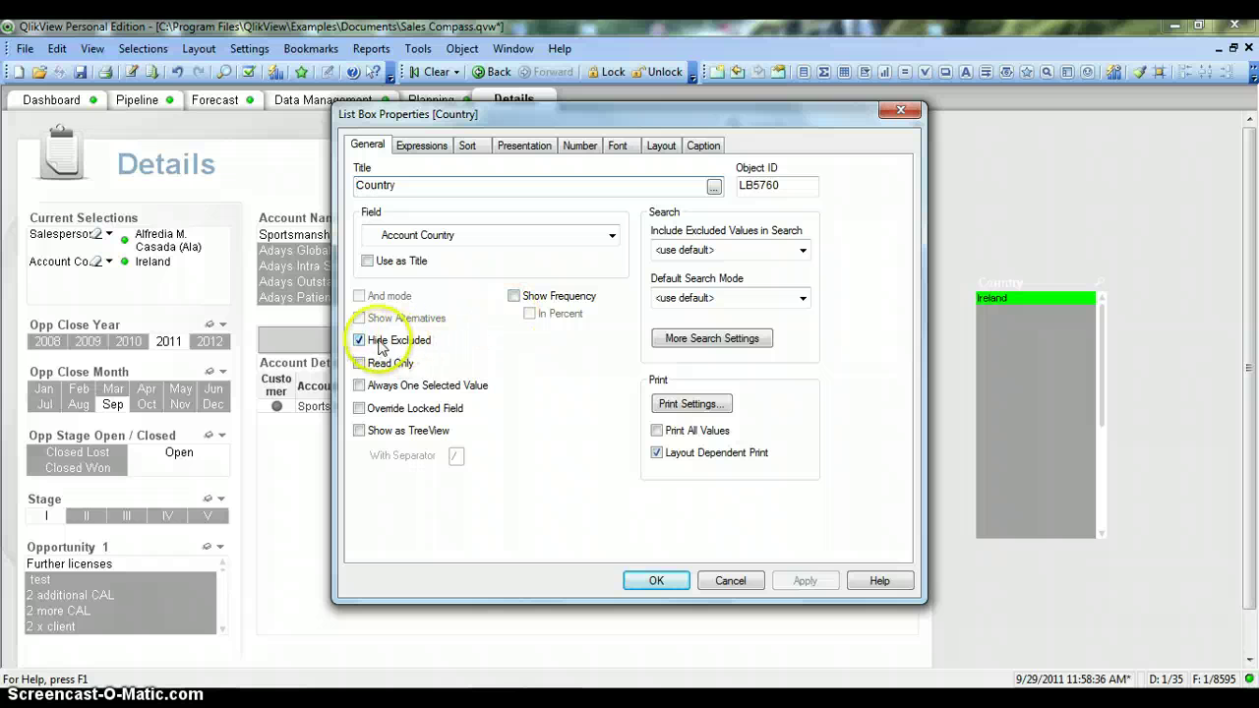
left_click(380, 343)
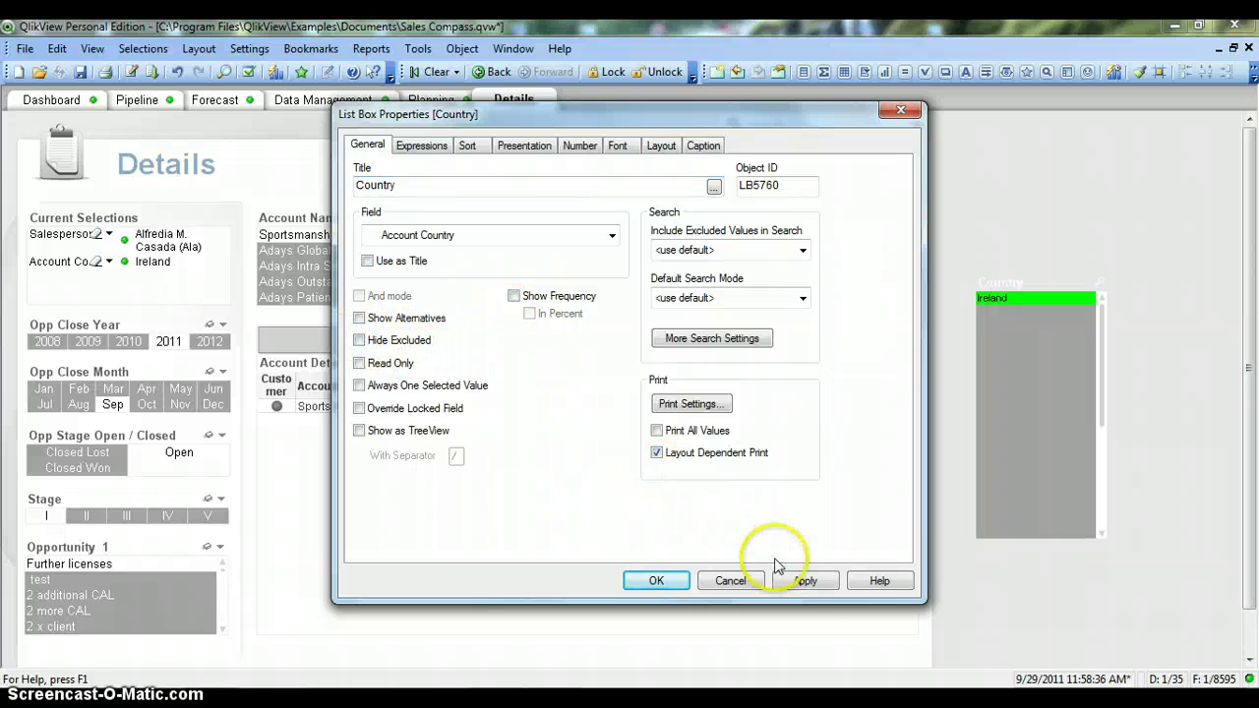
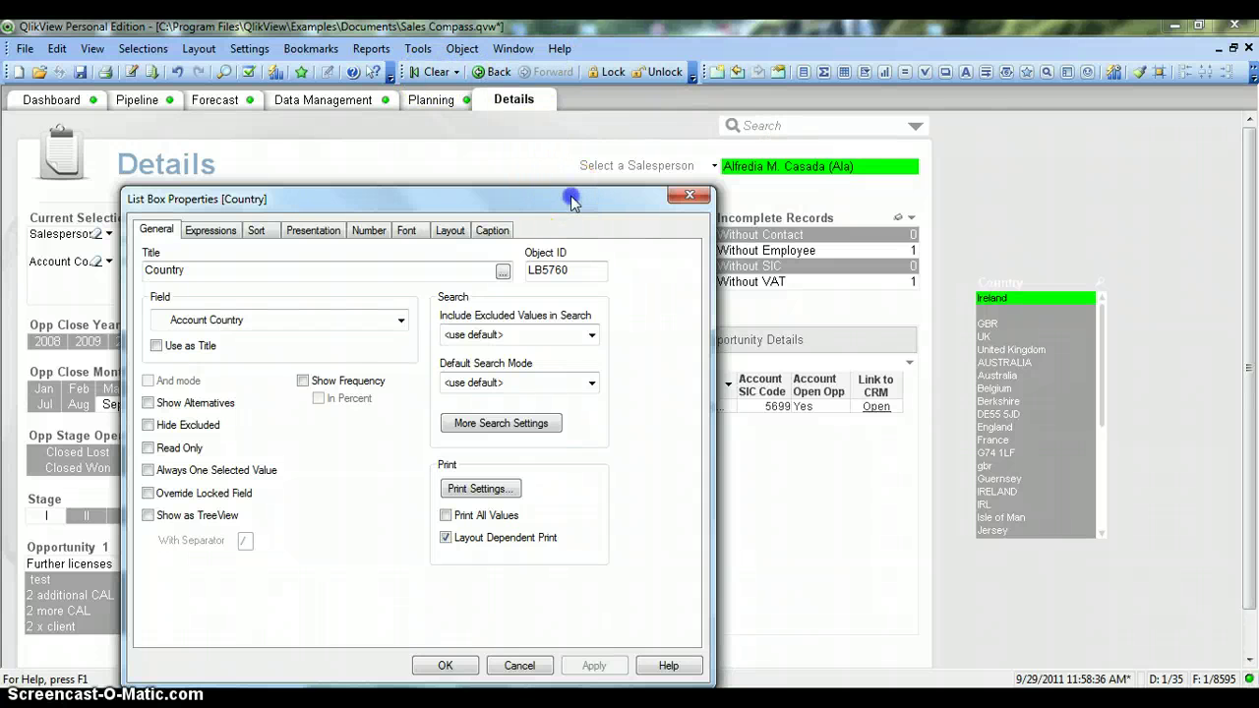
left_click_drag(571, 196, 583, 68)
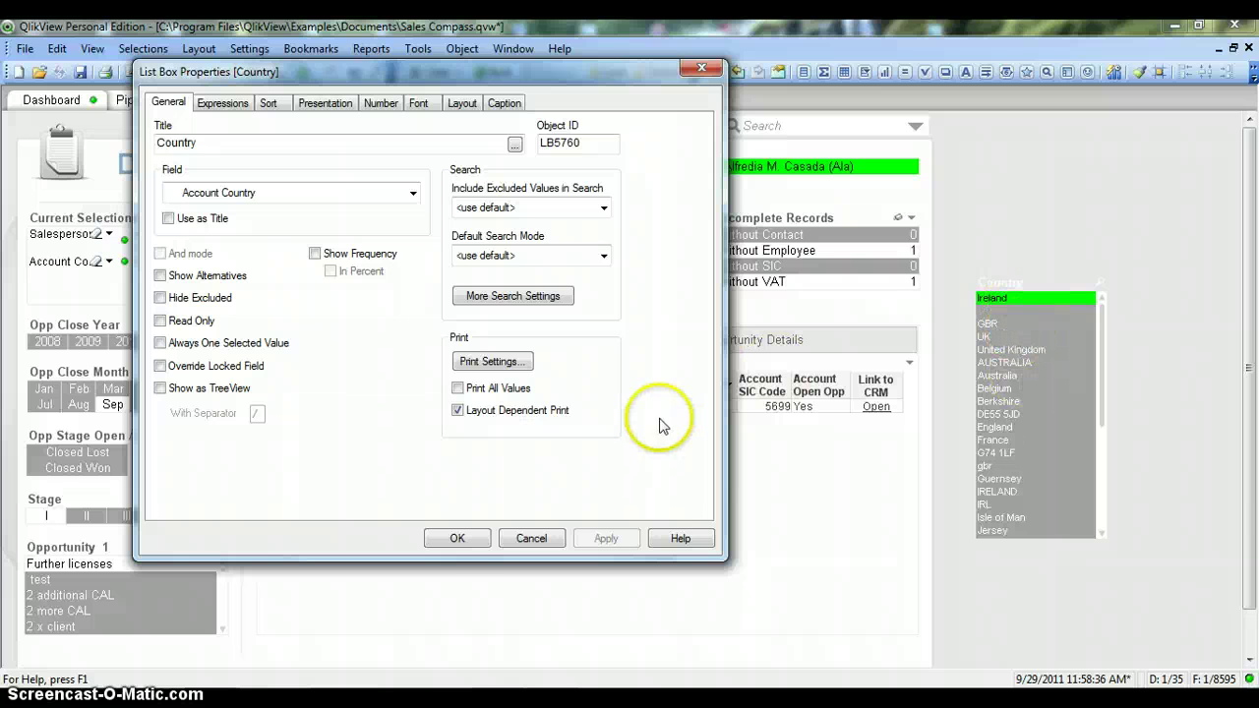
left_click(458, 540)
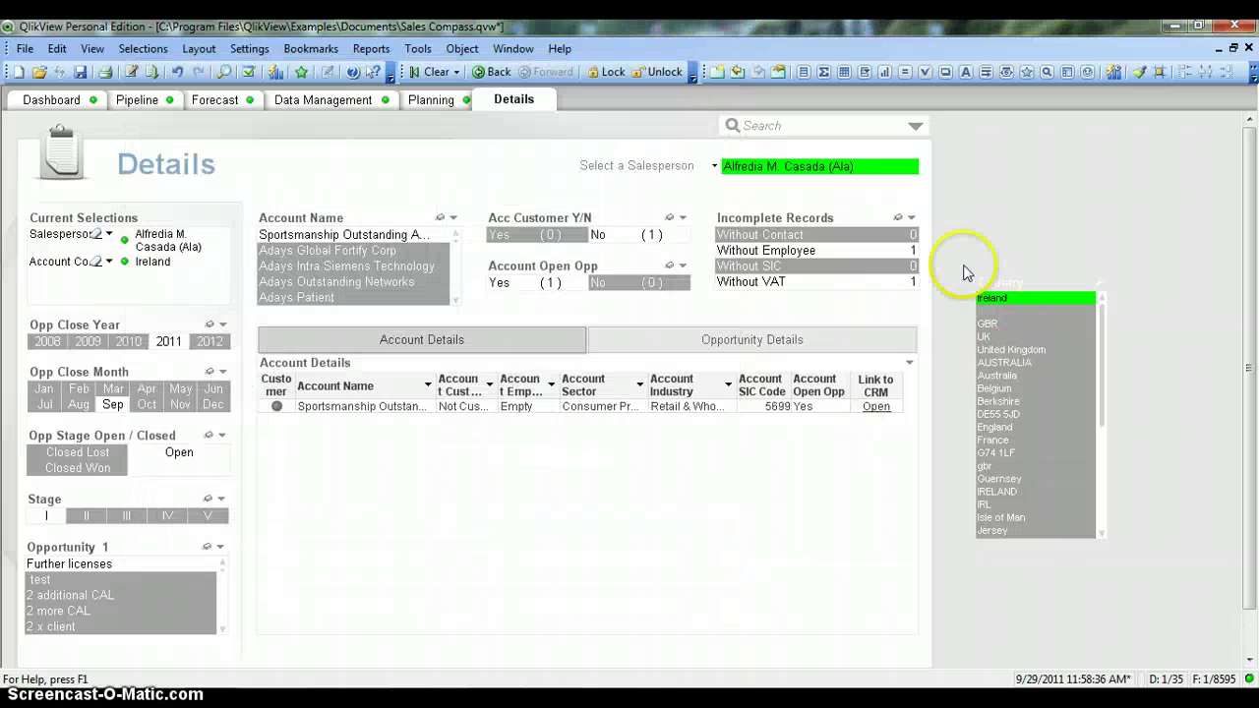
left_click(438, 72)
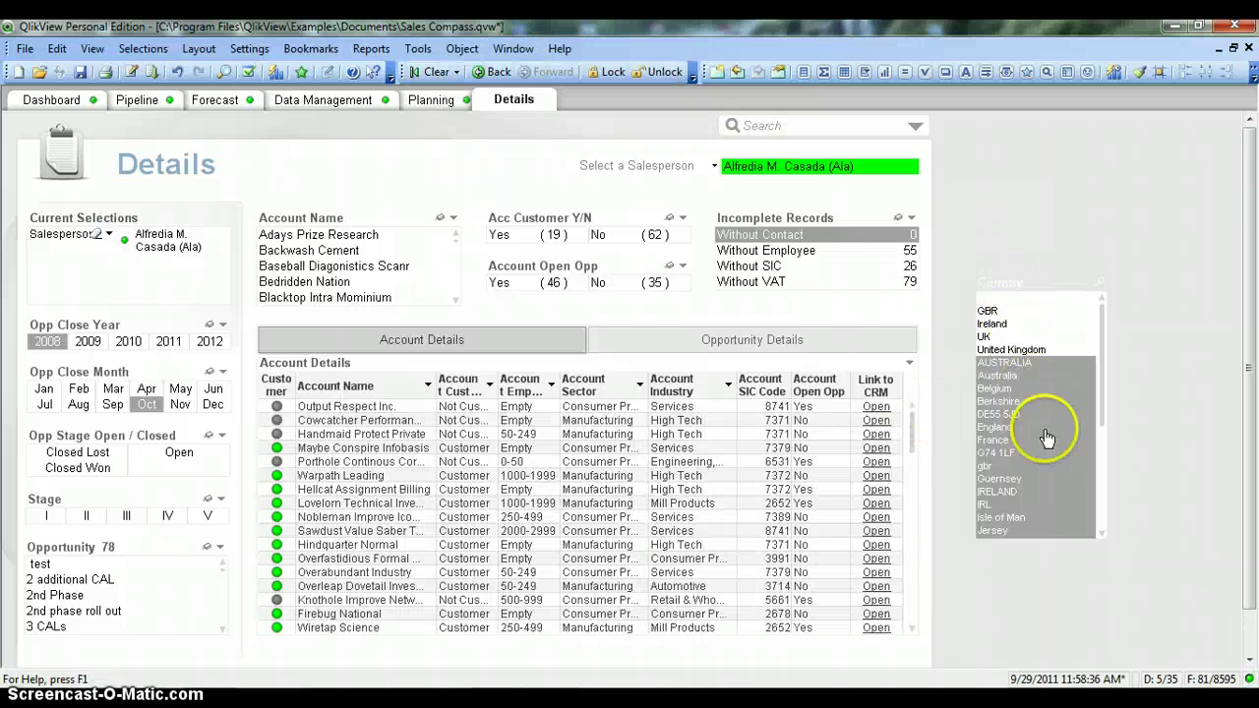
Check the availability of the Always One Selected Value option in the Country list box's properties without a country selected.
right_click(1025, 293)
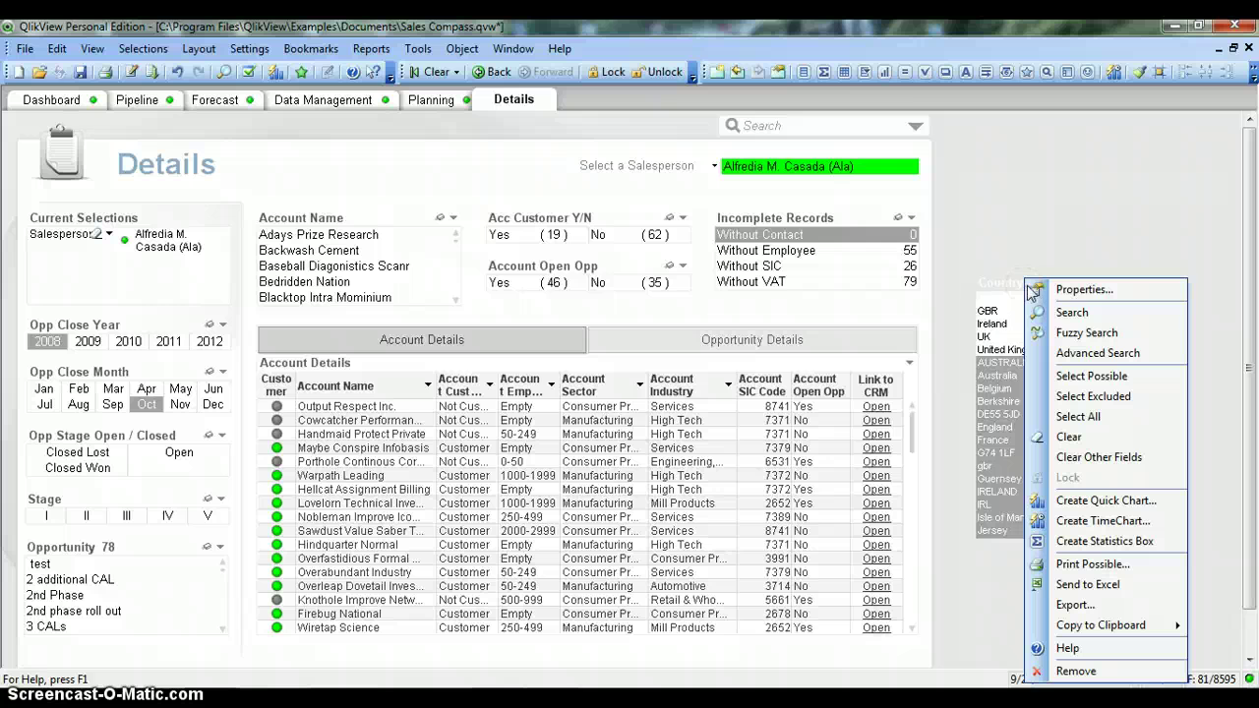
left_click(1062, 293)
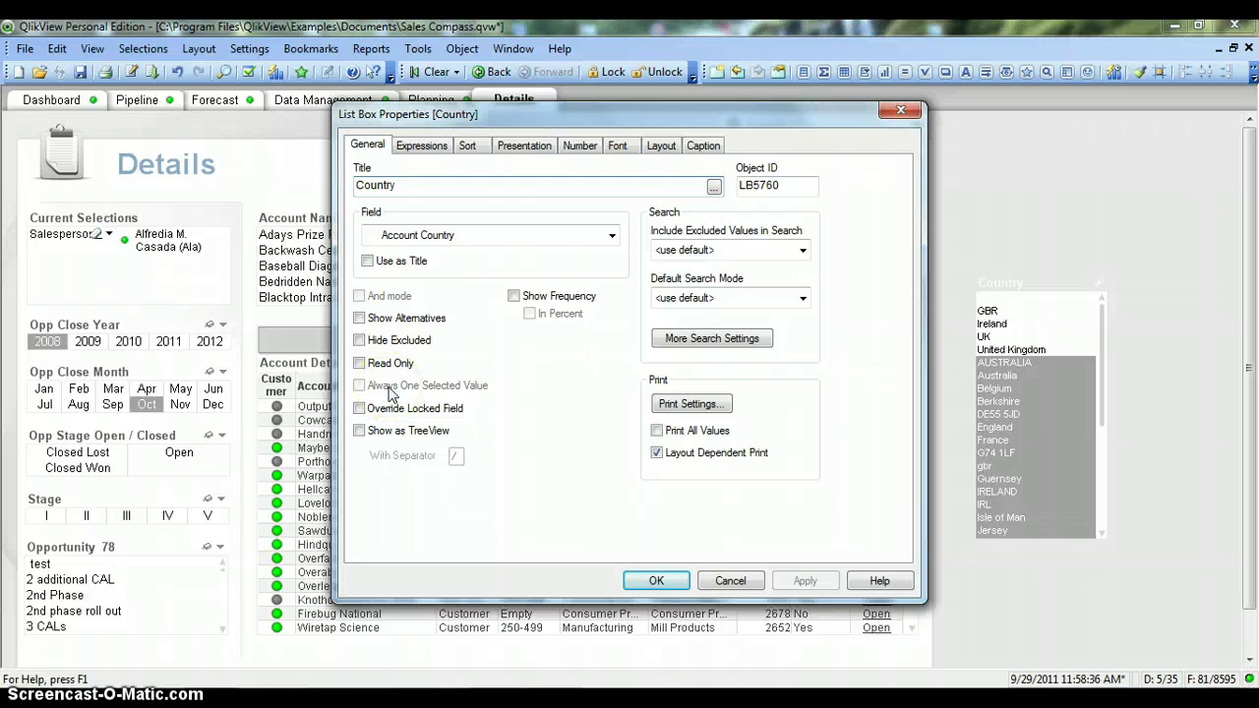
left_click(654, 580)
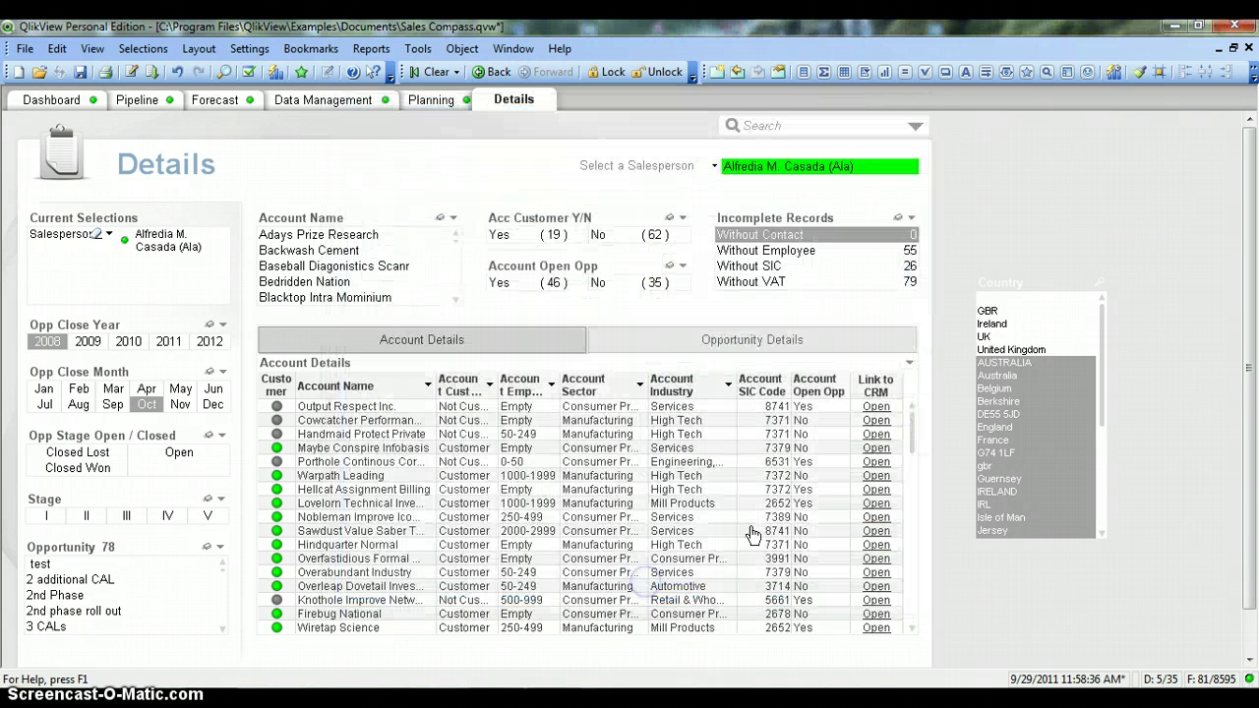
With GBR selected, turn on Always One Selected Value for the Country list box and try to clear the selection.
left_click(1016, 313)
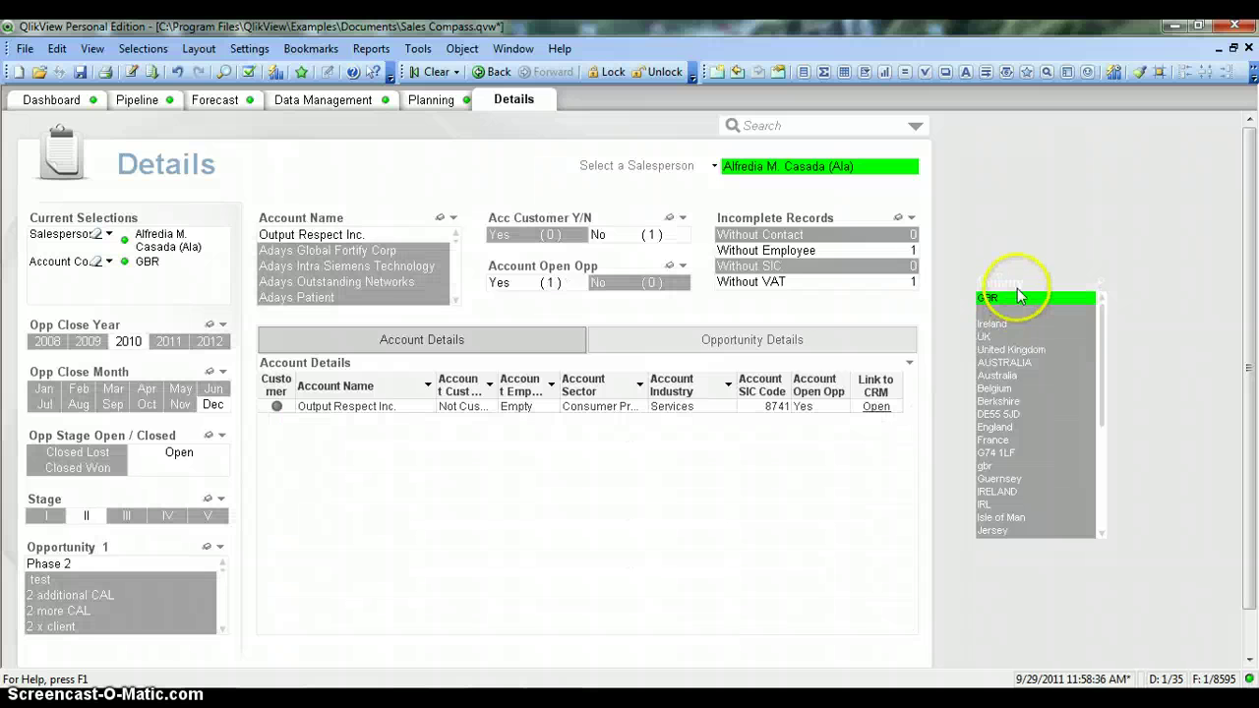
right_click(1023, 290)
left_click(1072, 289)
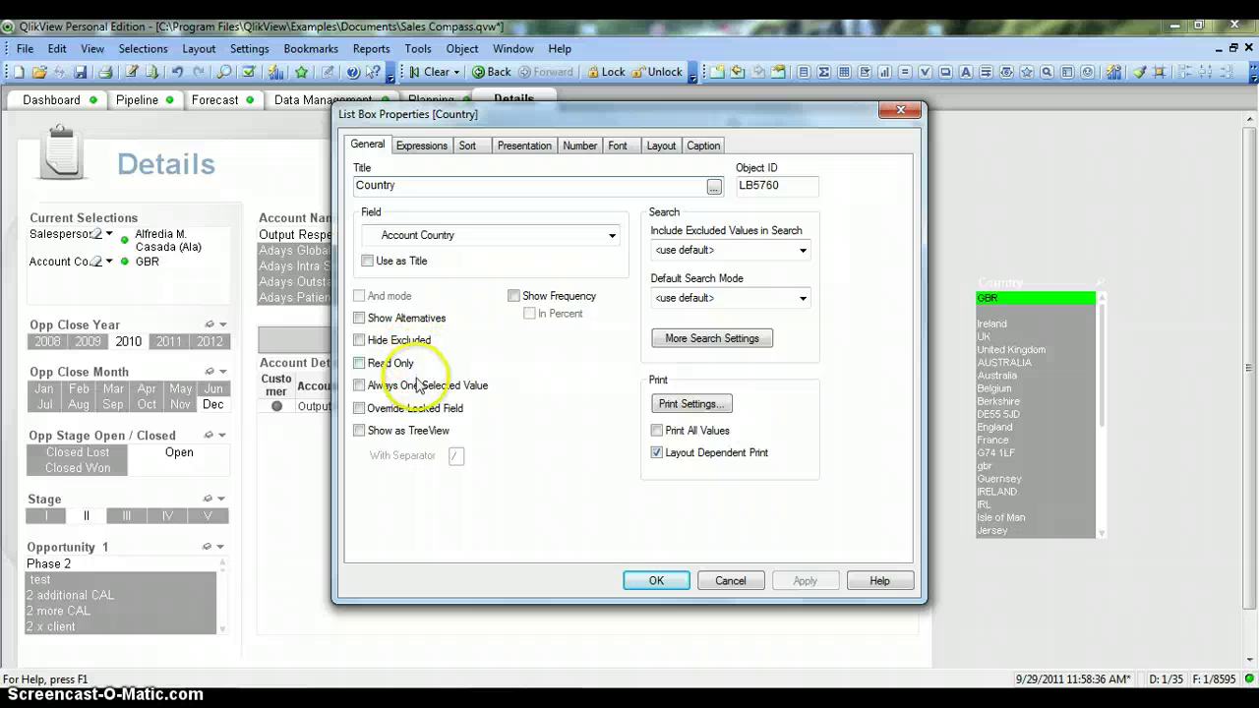
left_click(419, 392)
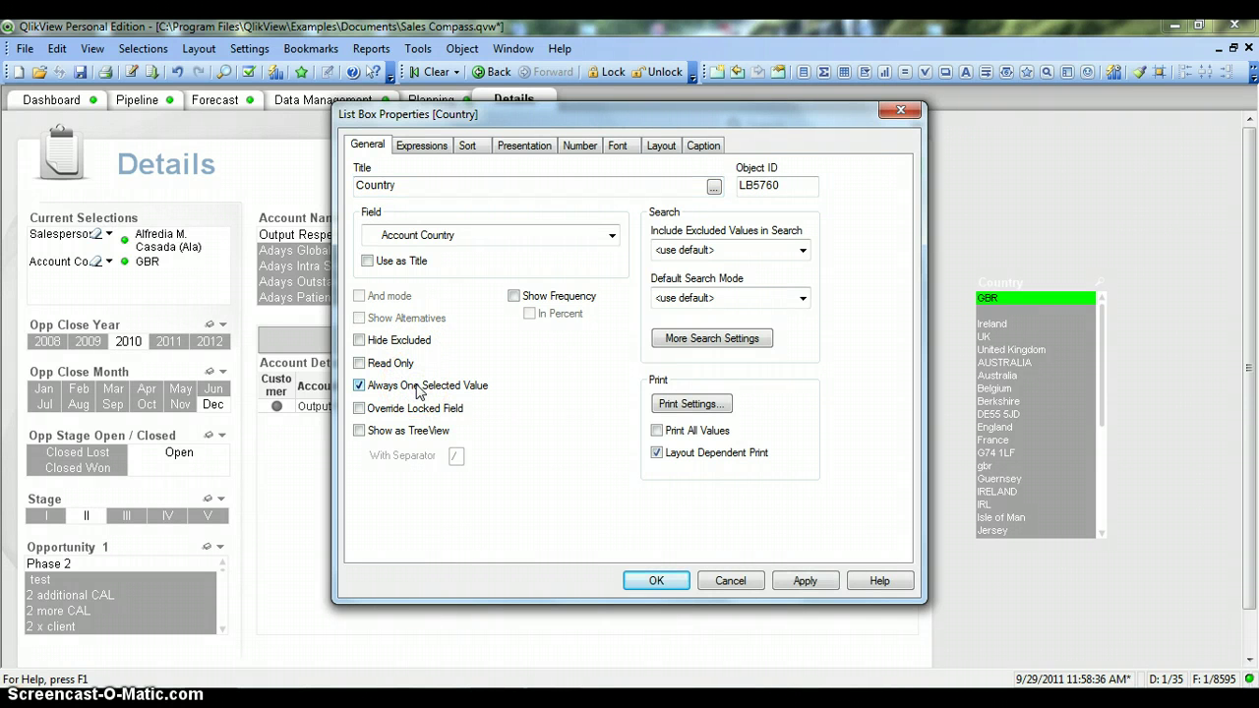
left_click(656, 581)
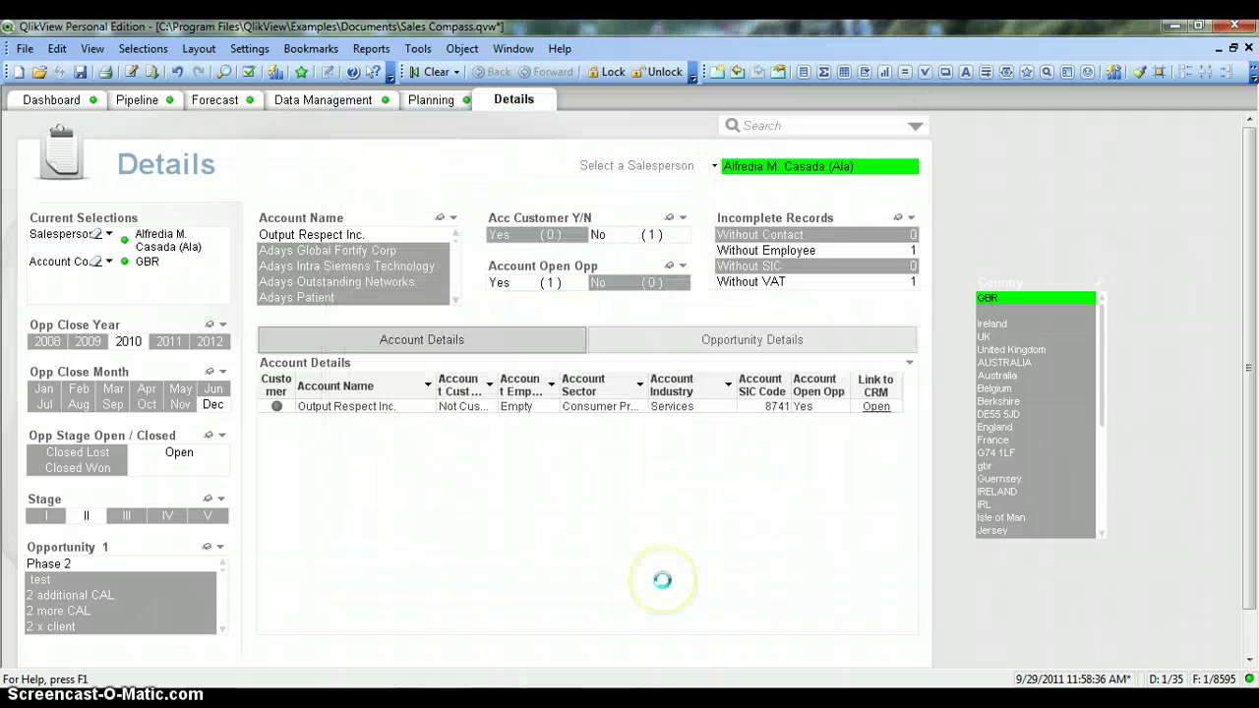
left_click(428, 74)
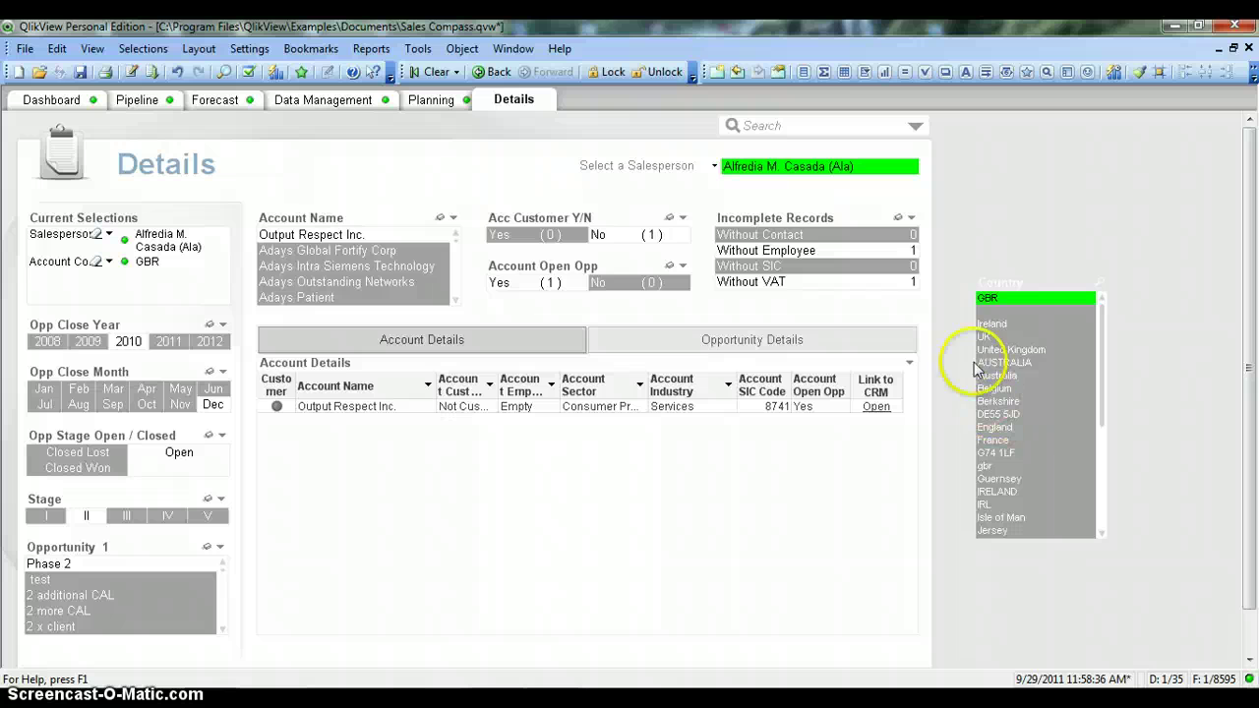
Turn off Always One Selected Value for the Country list box and clear the GBR selection.
right_click(1013, 293)
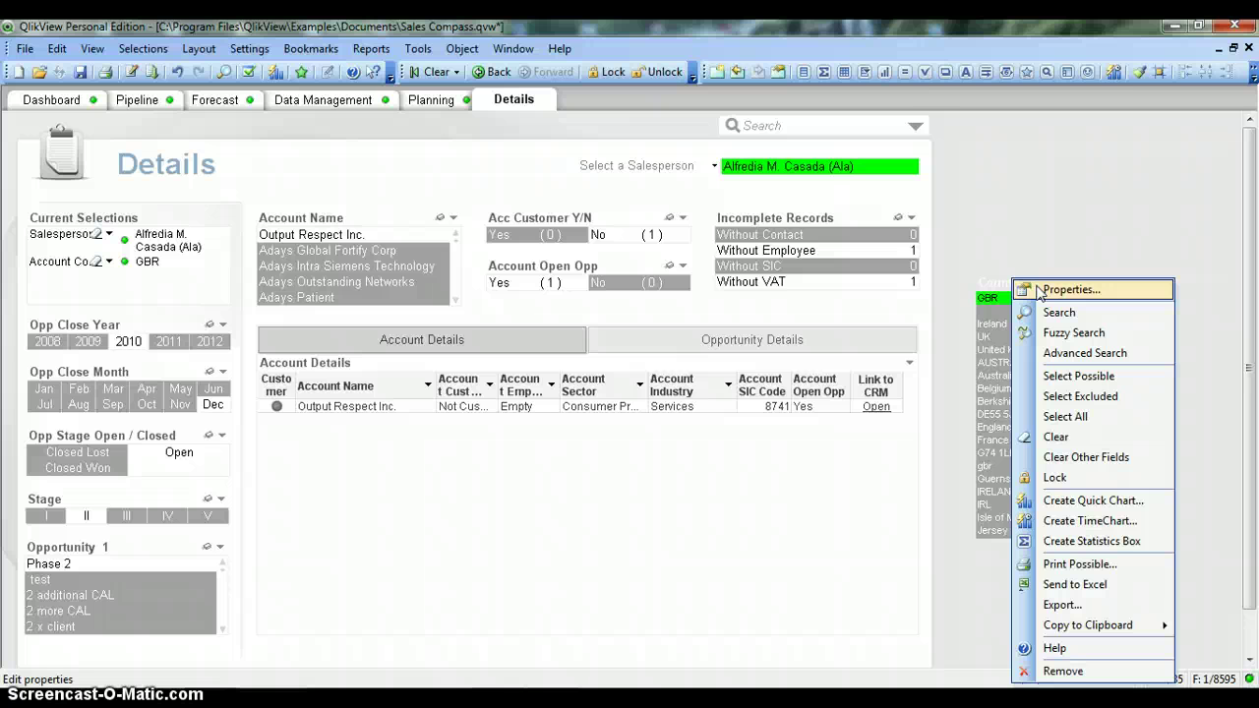
left_click(1070, 289)
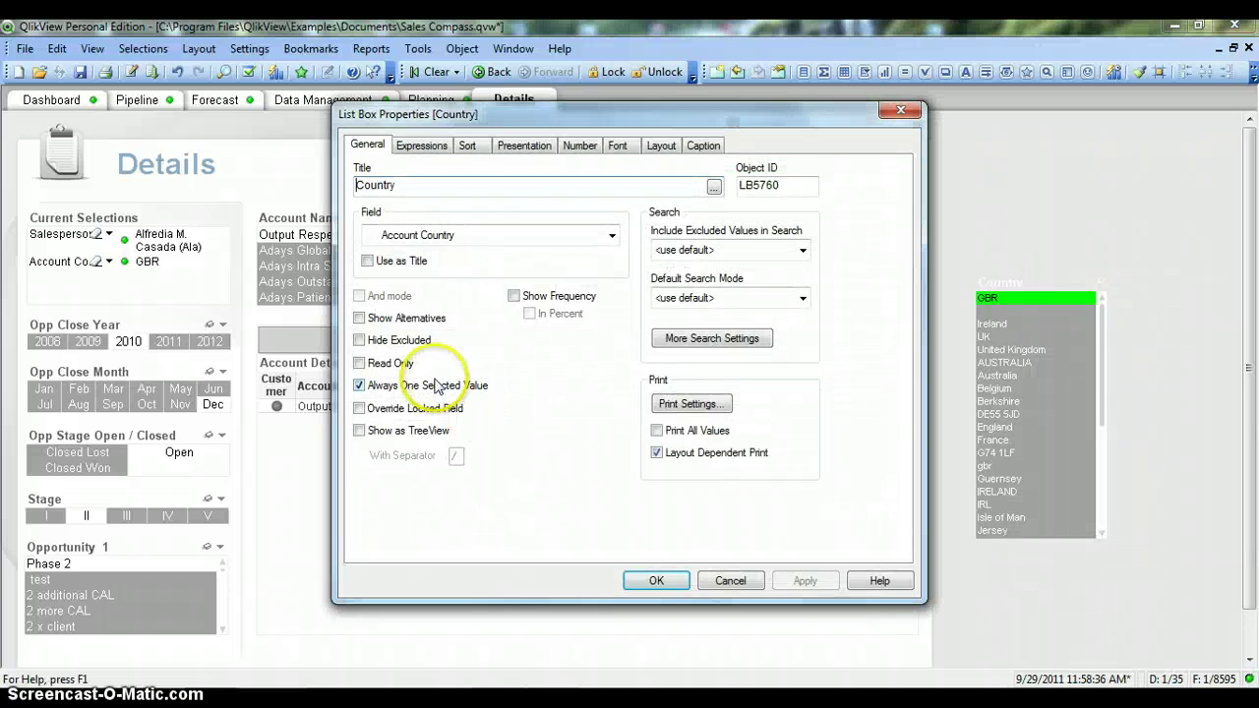
left_click(359, 386)
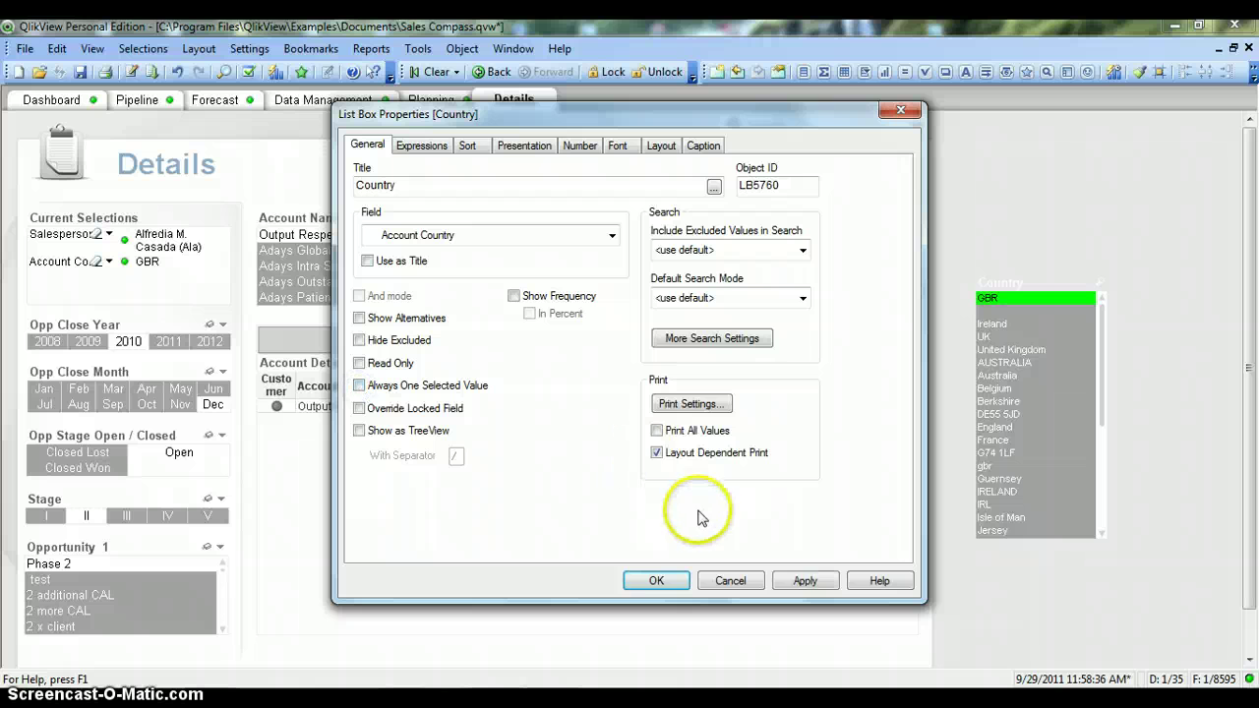
left_click(802, 581)
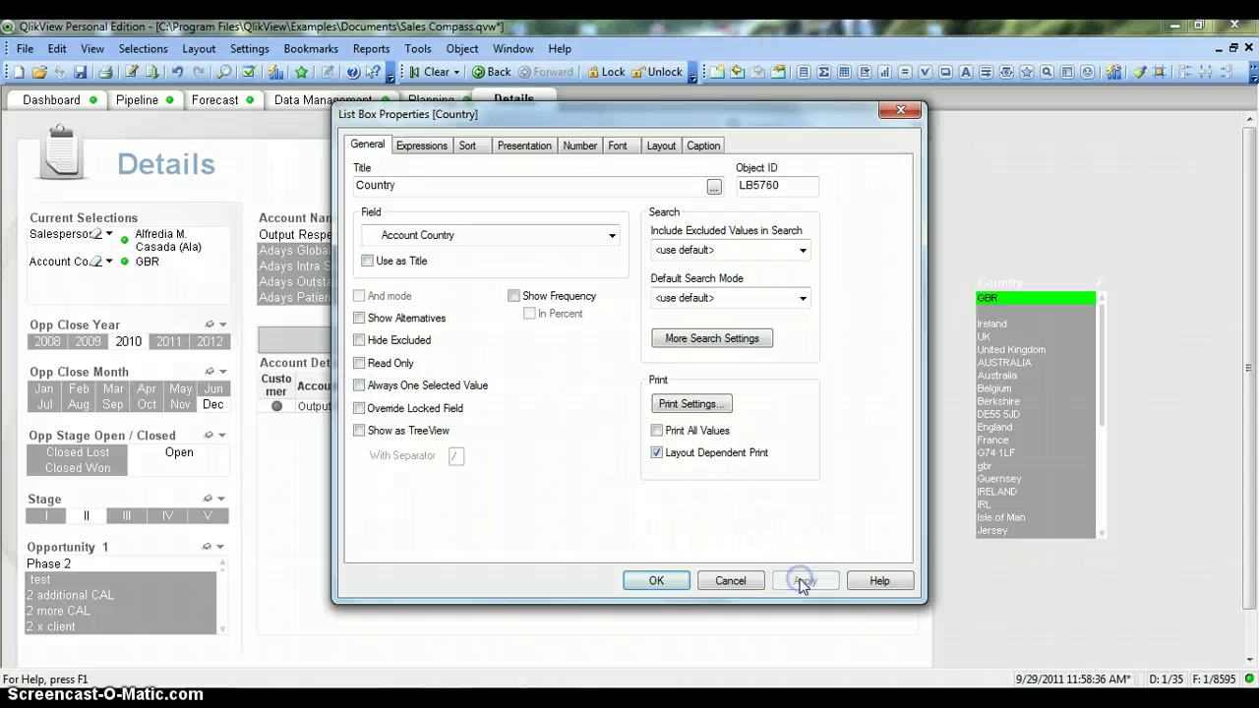
left_click(656, 581)
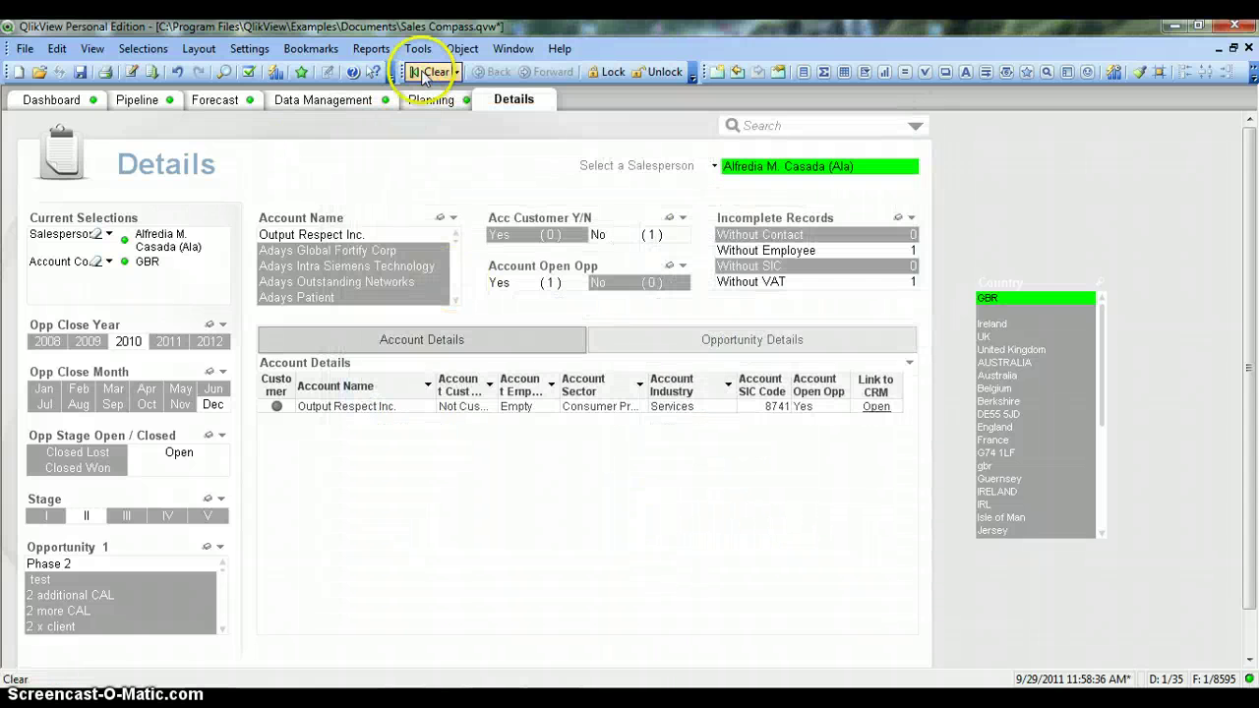
left_click(425, 74)
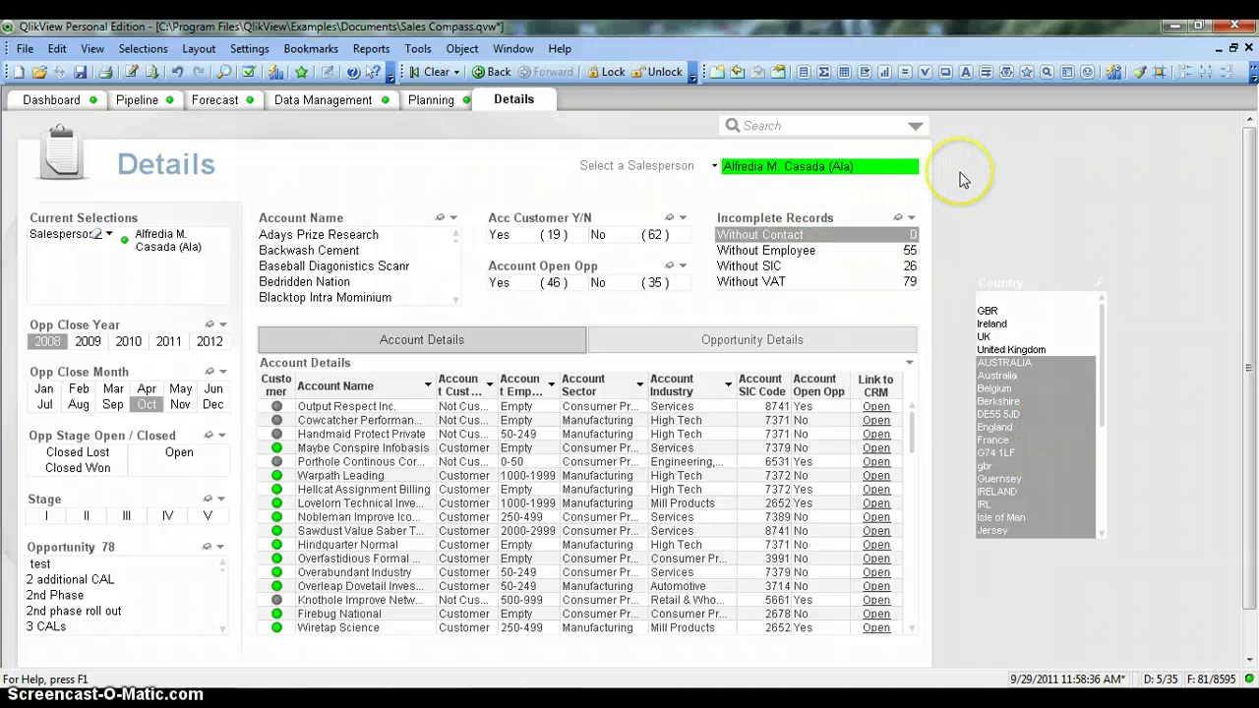
Set the Country list box's text sort order to Z -> A and apply it.
right_click(988, 285)
left_click(900, 291)
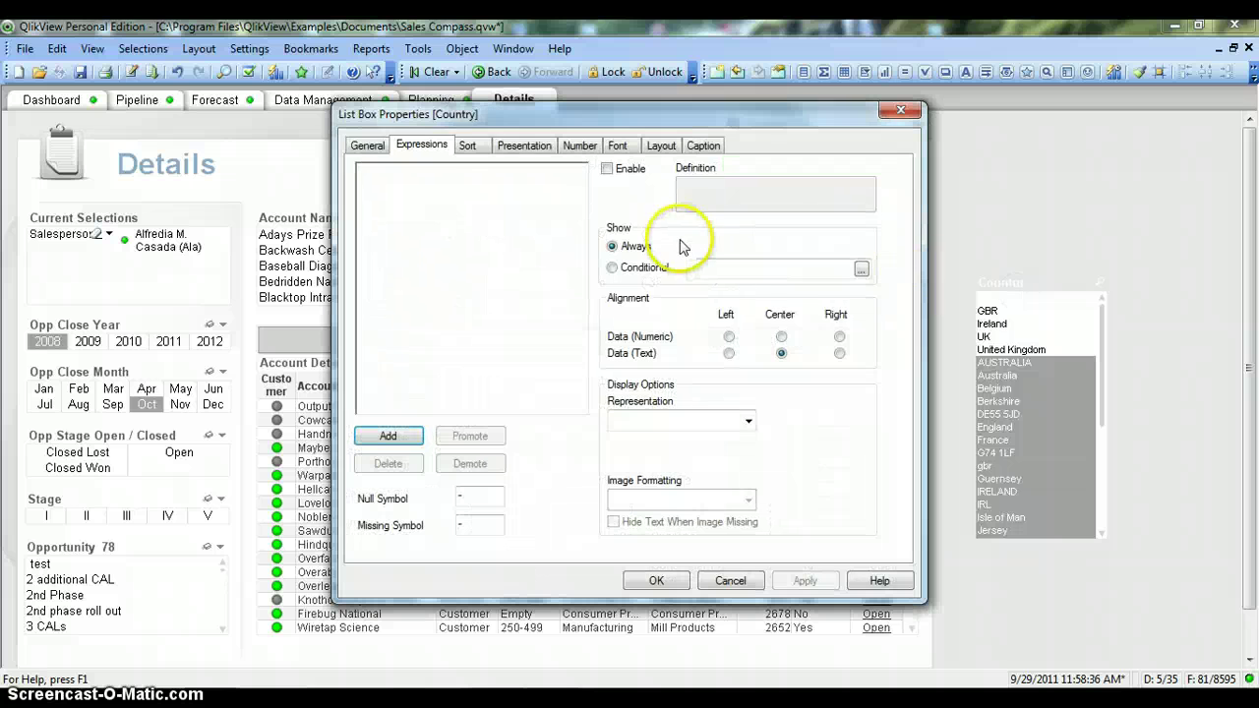
left_click(470, 146)
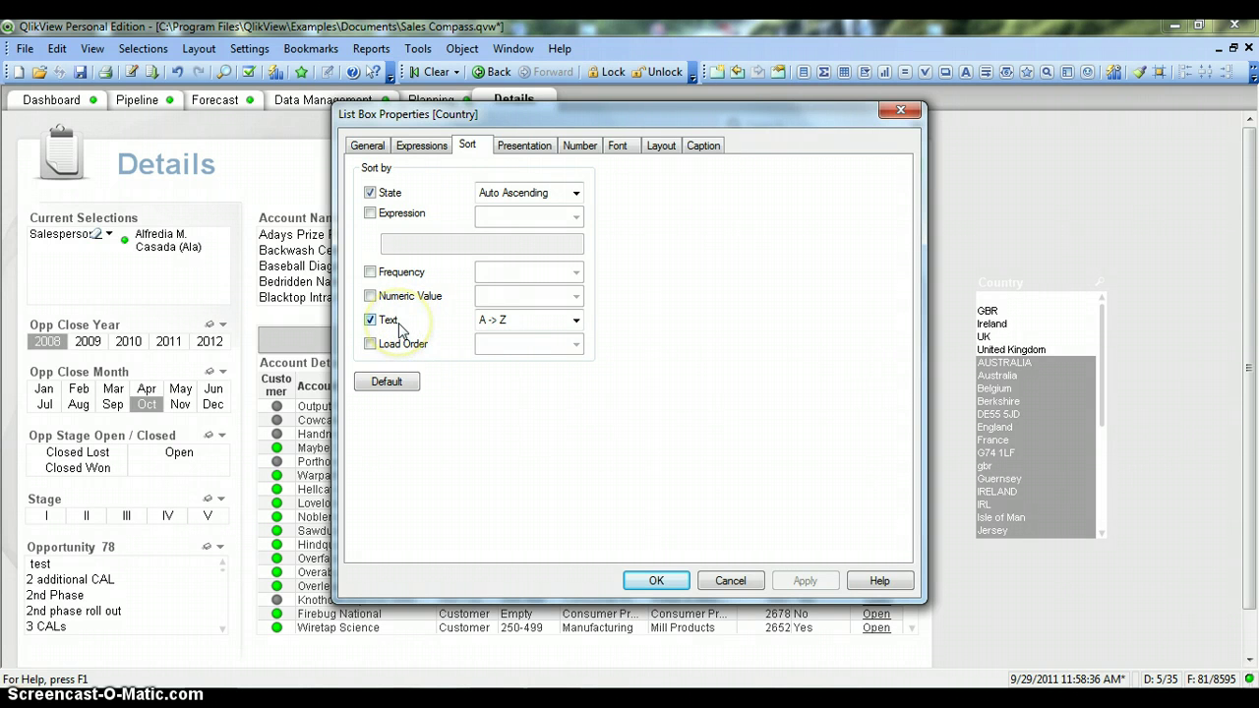
left_click(502, 327)
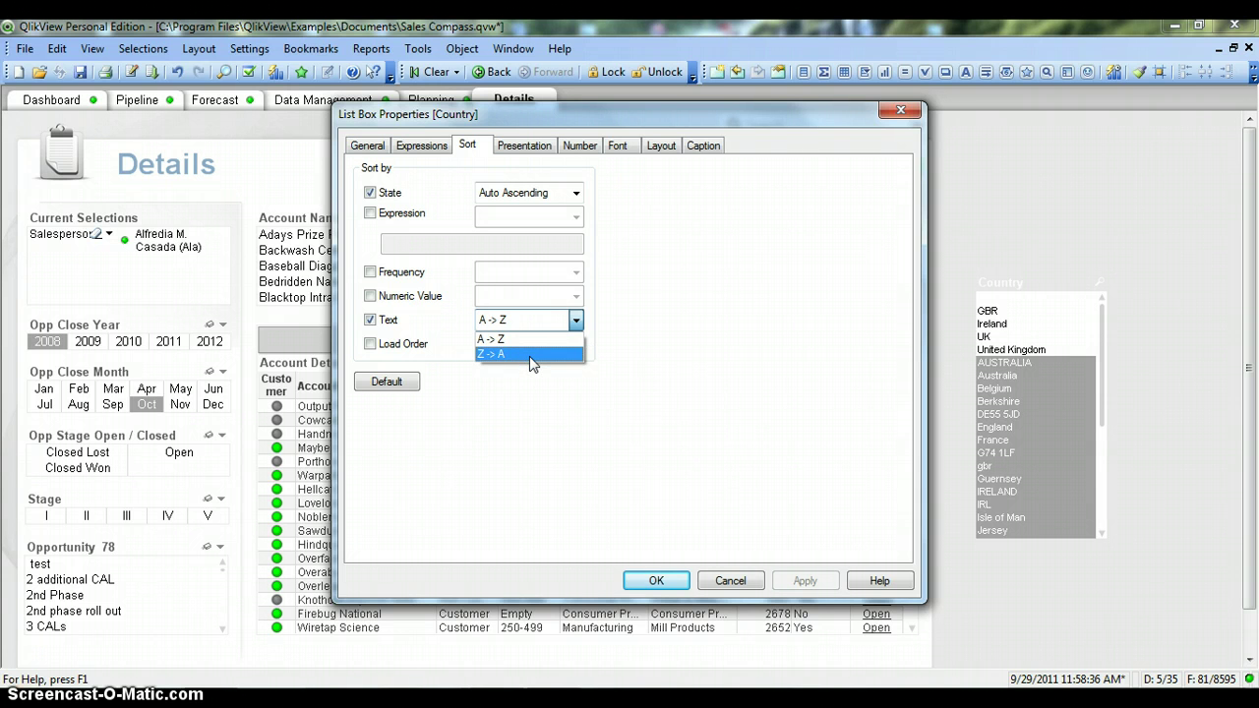
left_click(531, 354)
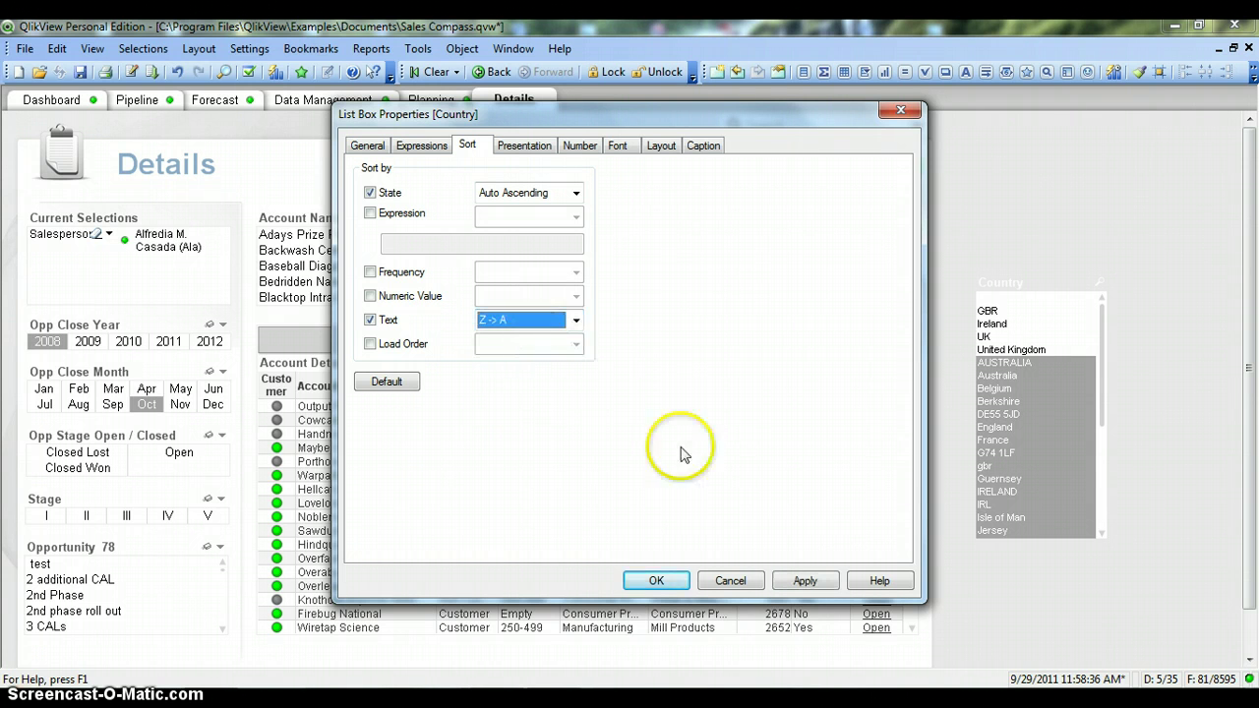
left_click(520, 320)
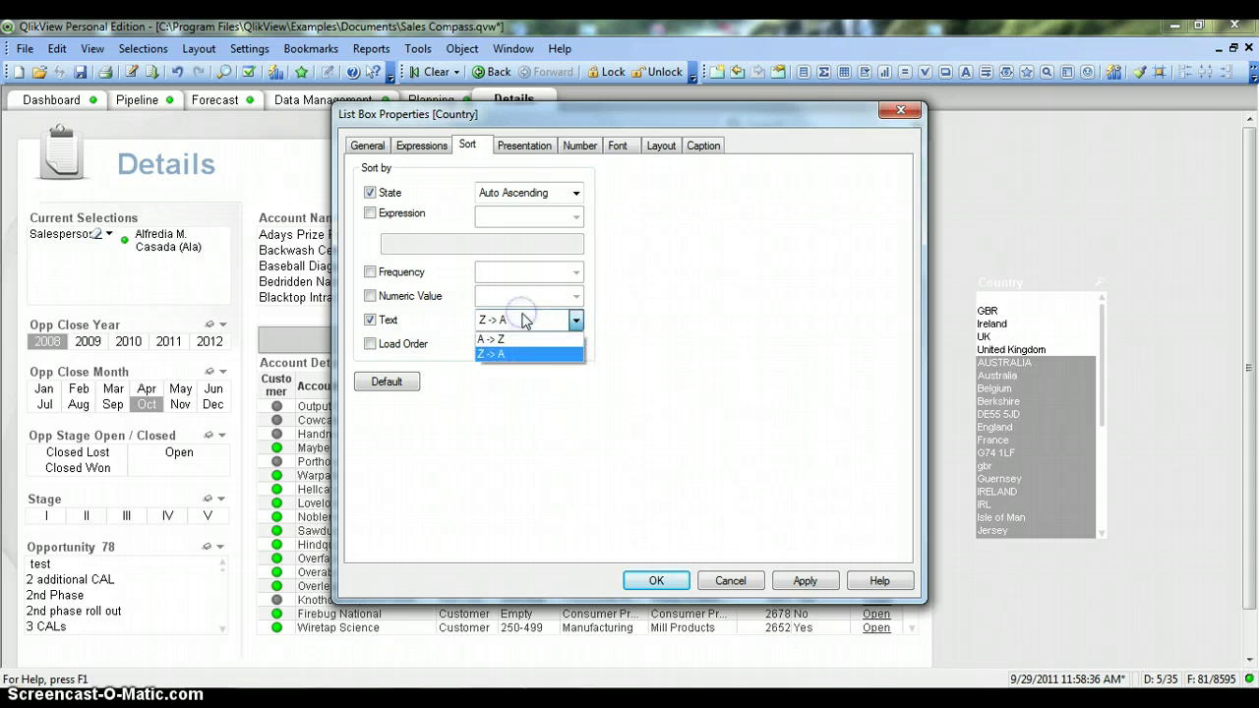
left_click(527, 355)
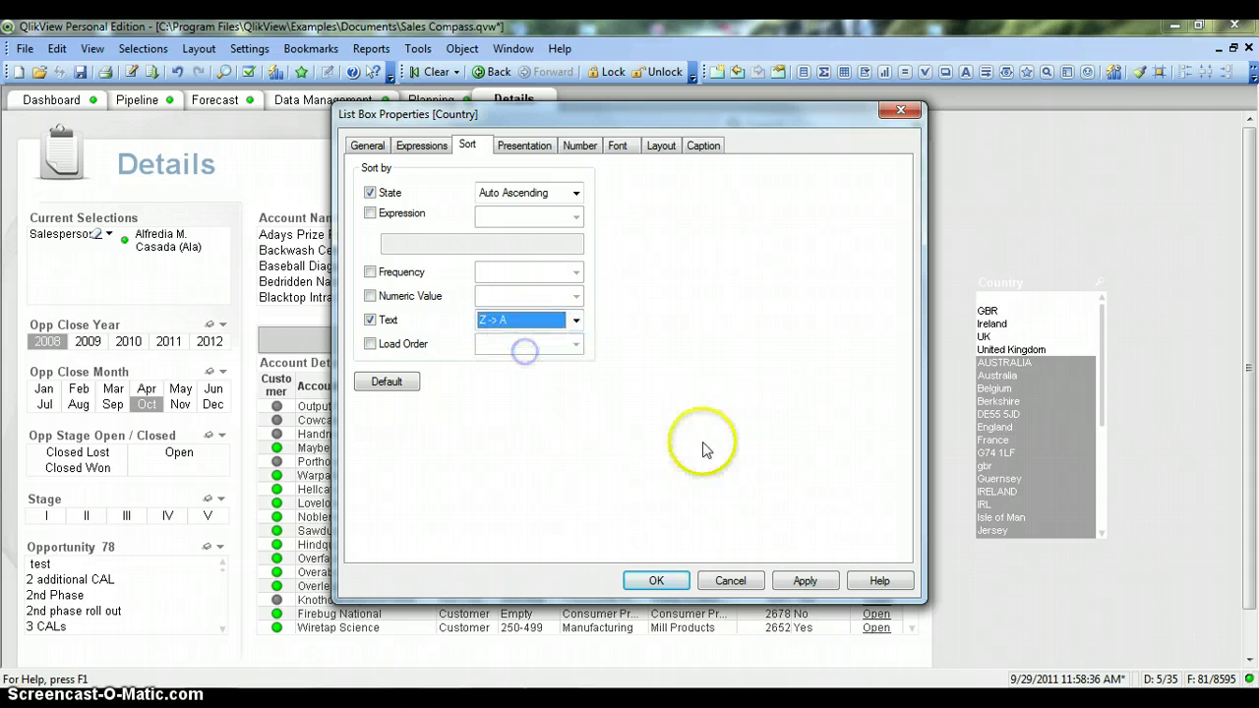
left_click(804, 581)
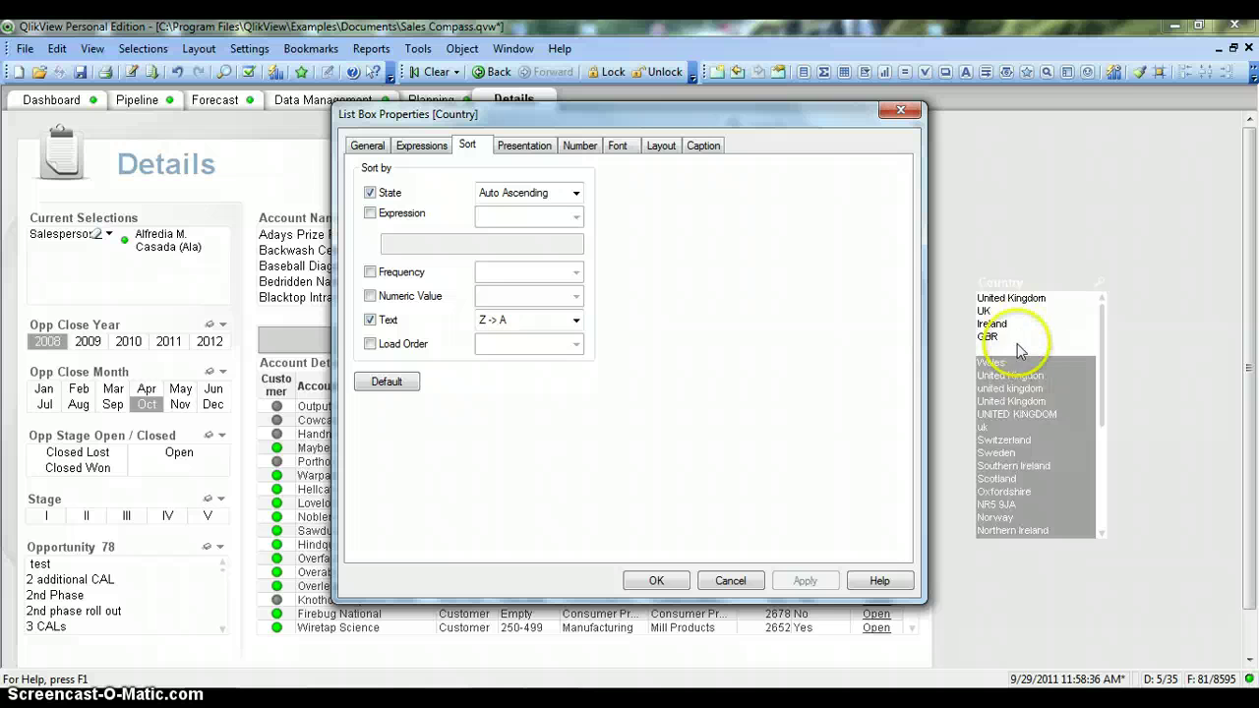
Set the Country list box's text sort order to A -> Z, apply it and check the reordered values.
left_click(526, 320)
left_click(491, 338)
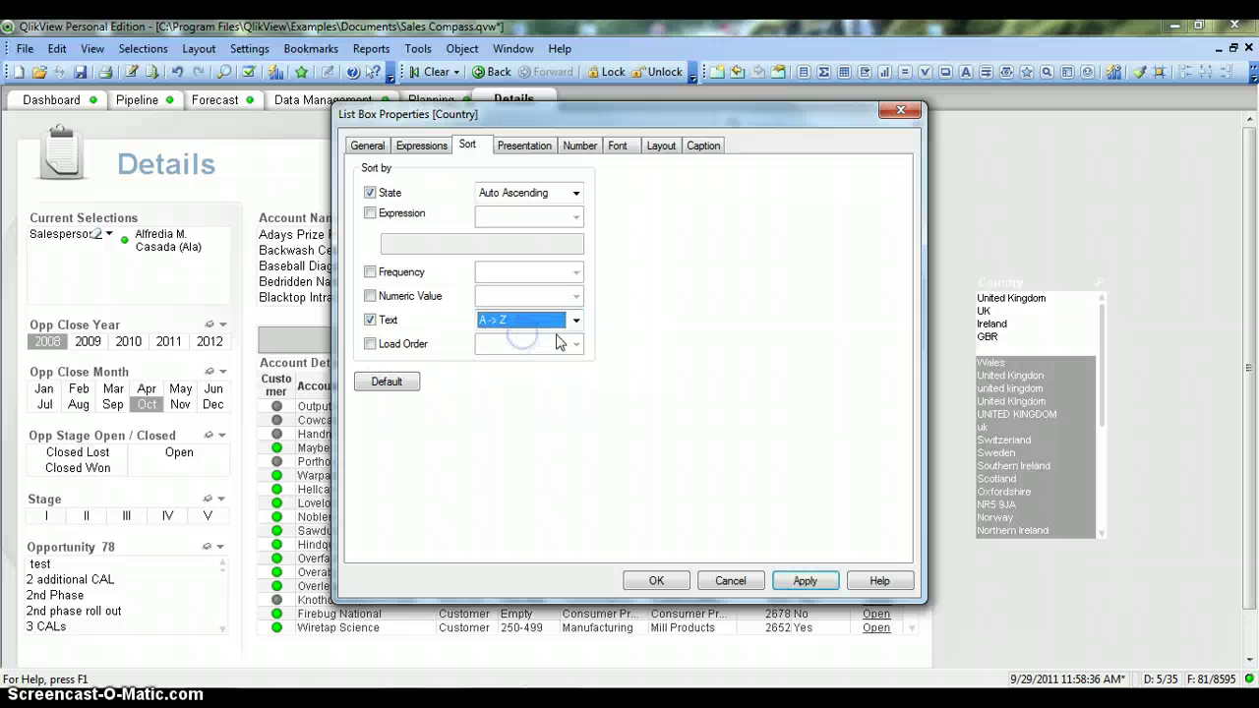
left_click(805, 582)
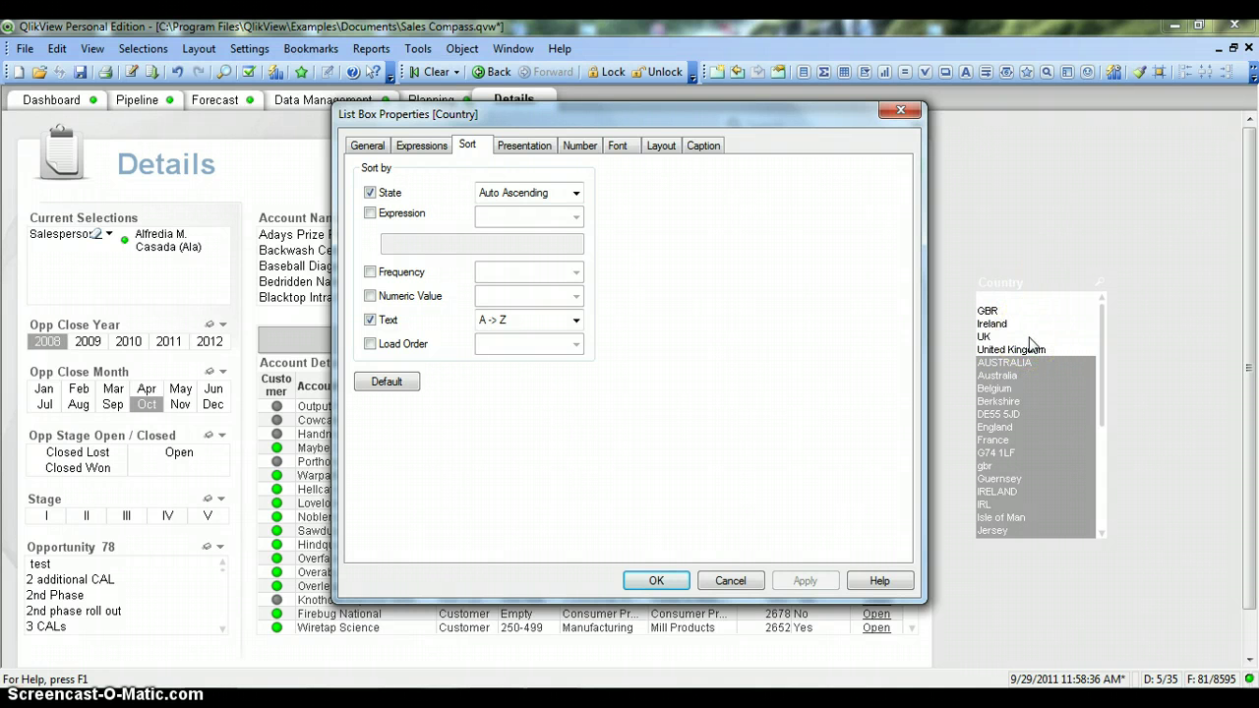
left_click_drag(832, 121, 745, 286)
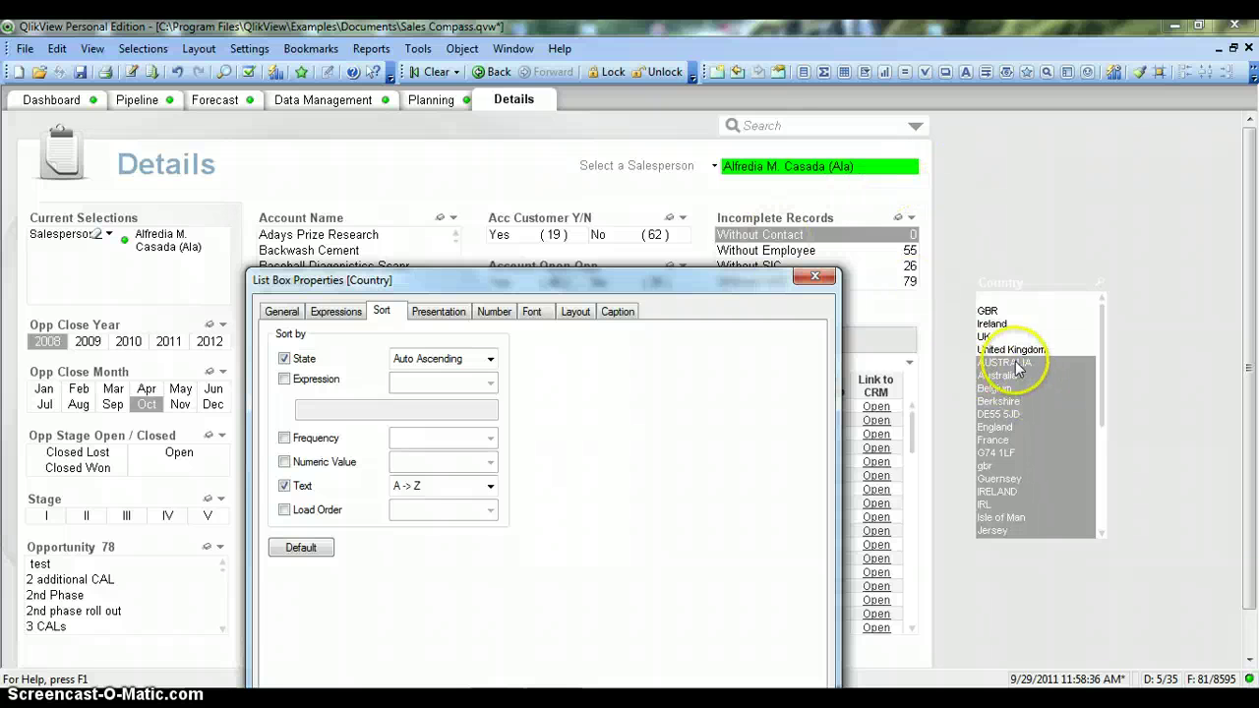
left_click_drag(758, 281, 885, 101)
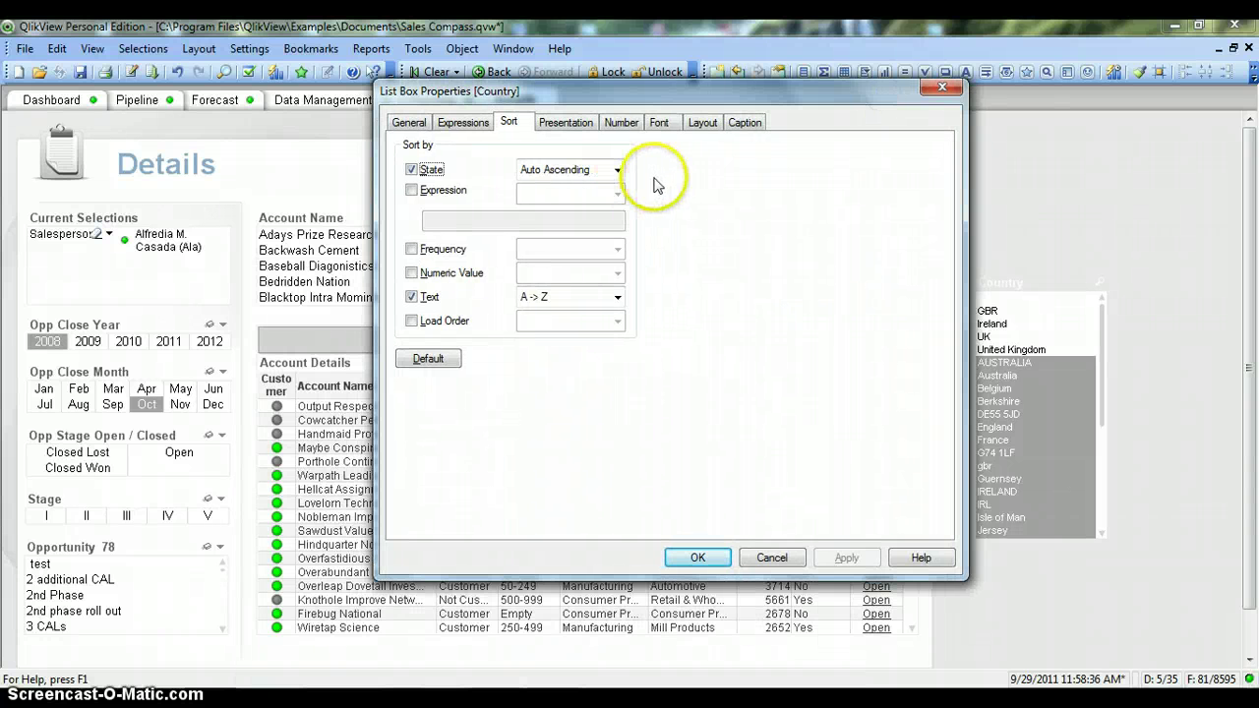
Try Center and Right text alignment for the Country list box's values, applying each one.
left_click(567, 128)
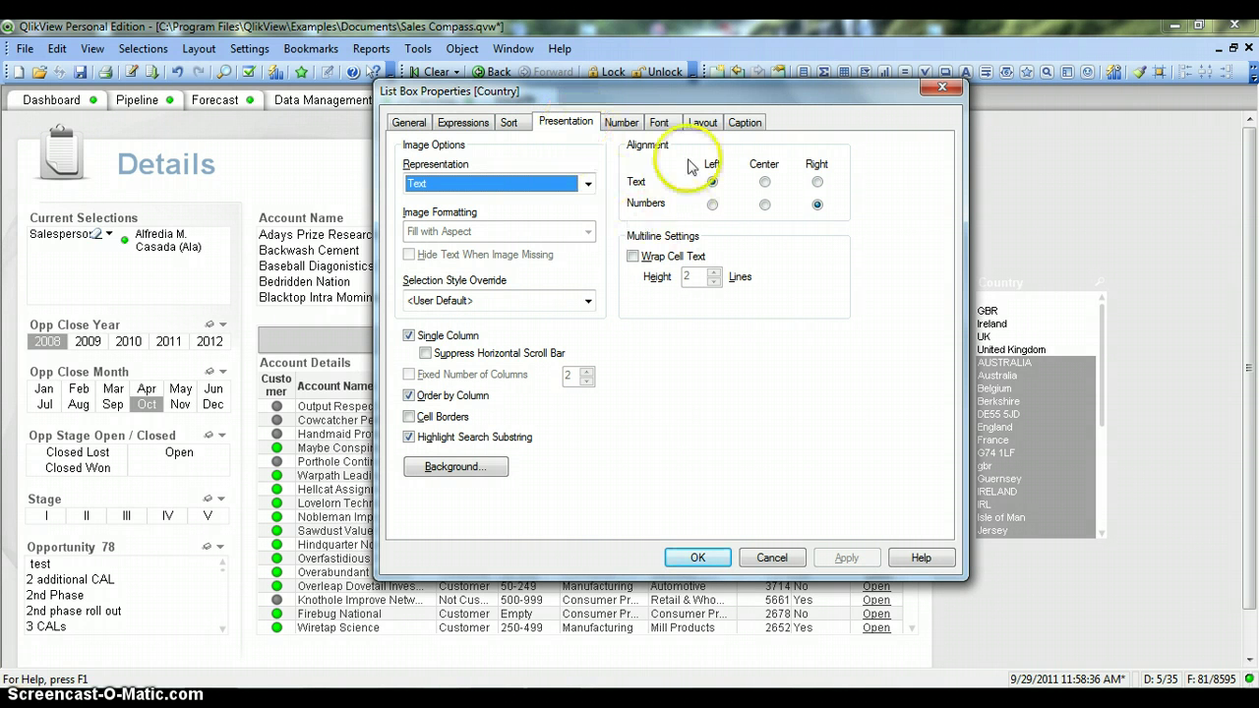
left_click_drag(665, 87, 553, 117)
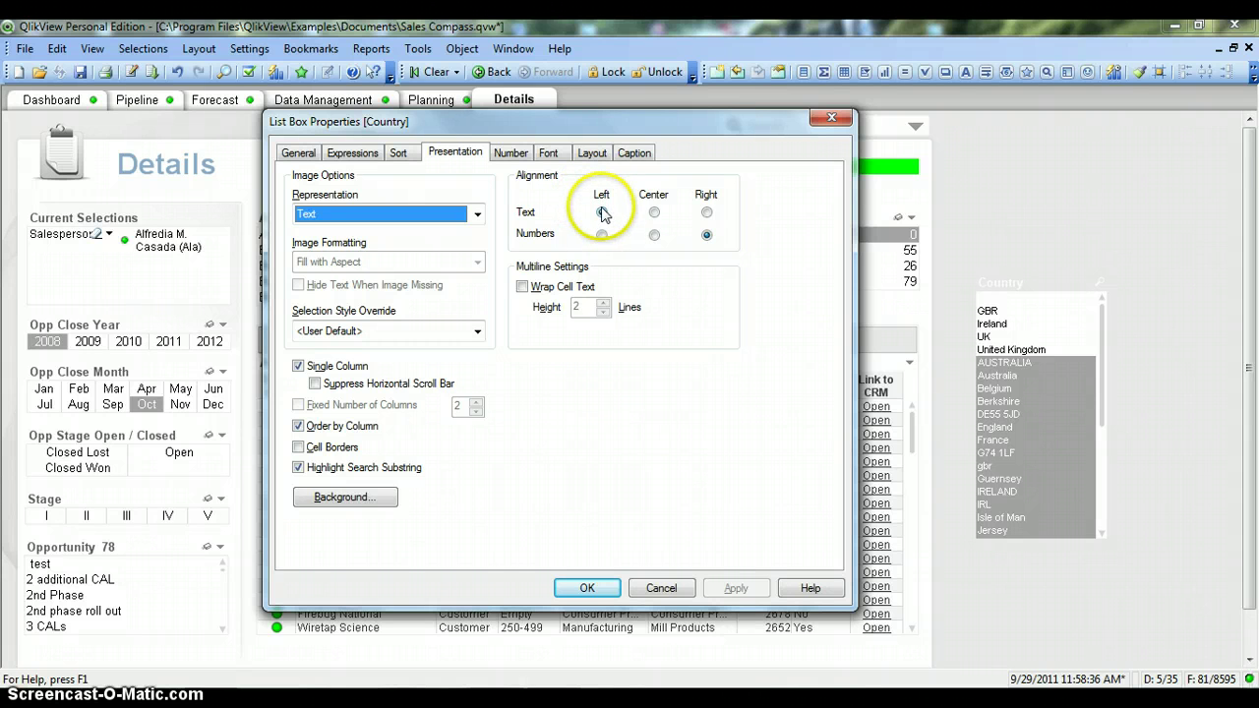
left_click(655, 213)
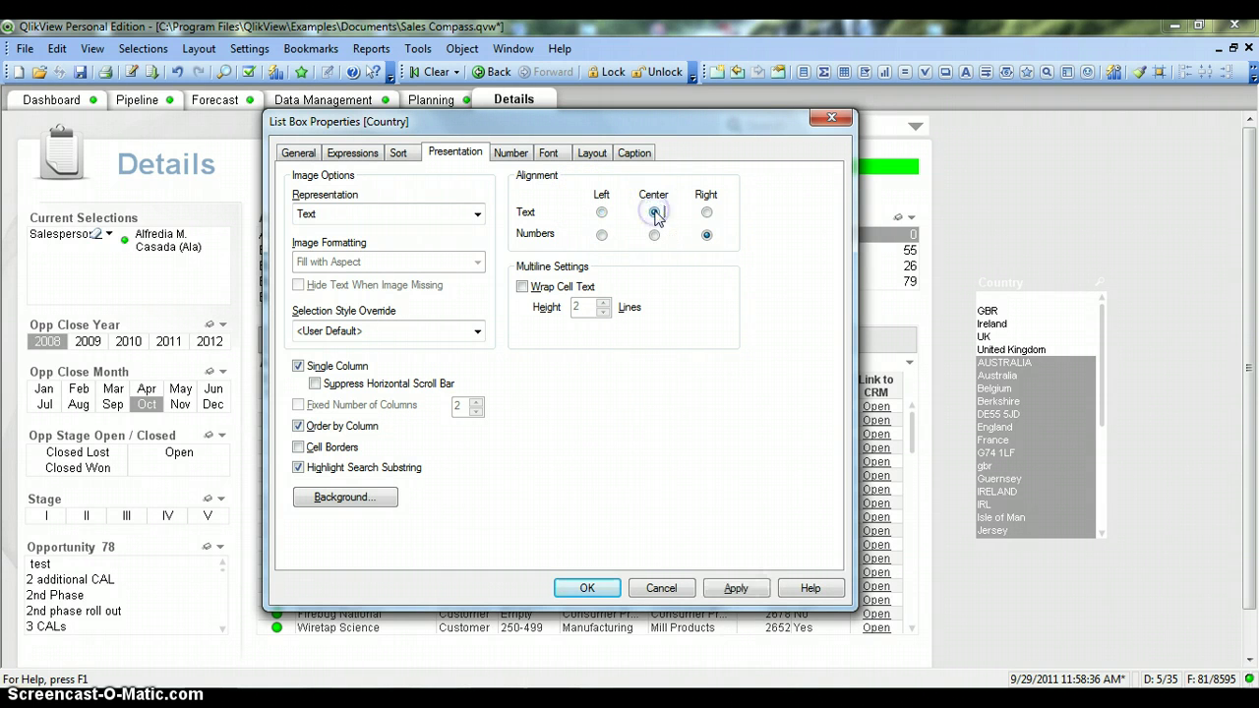
left_click(736, 590)
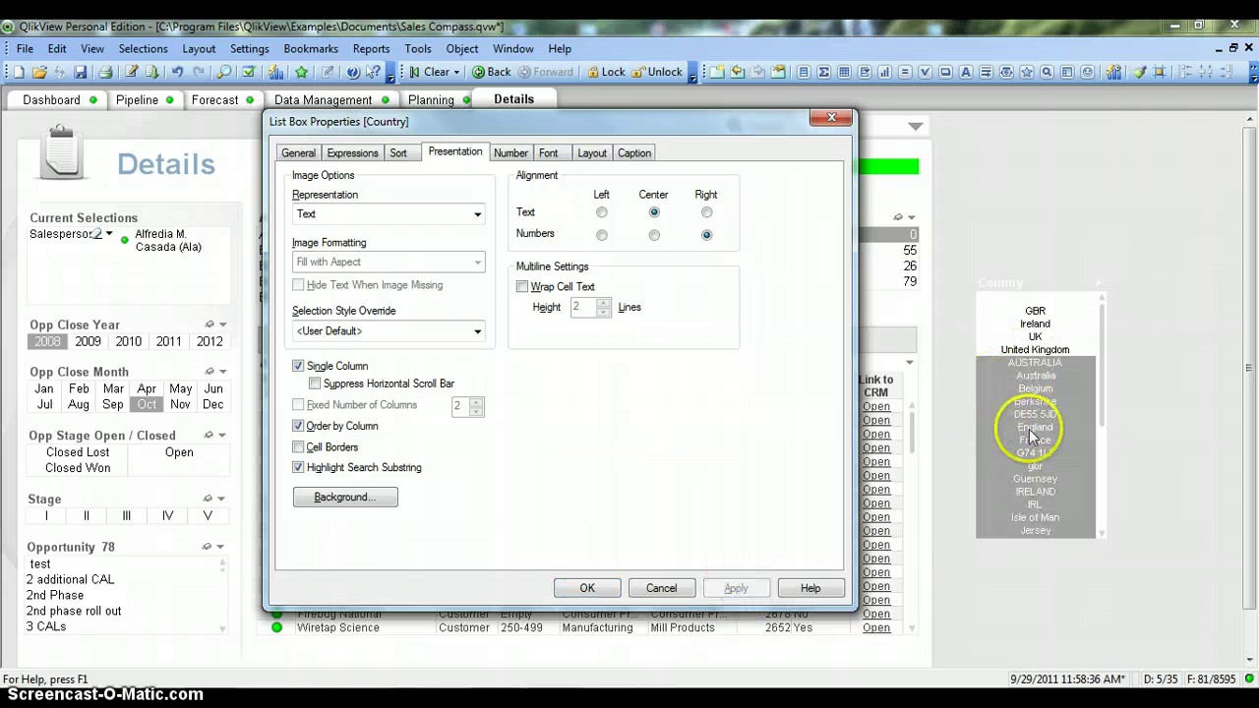
left_click(706, 213)
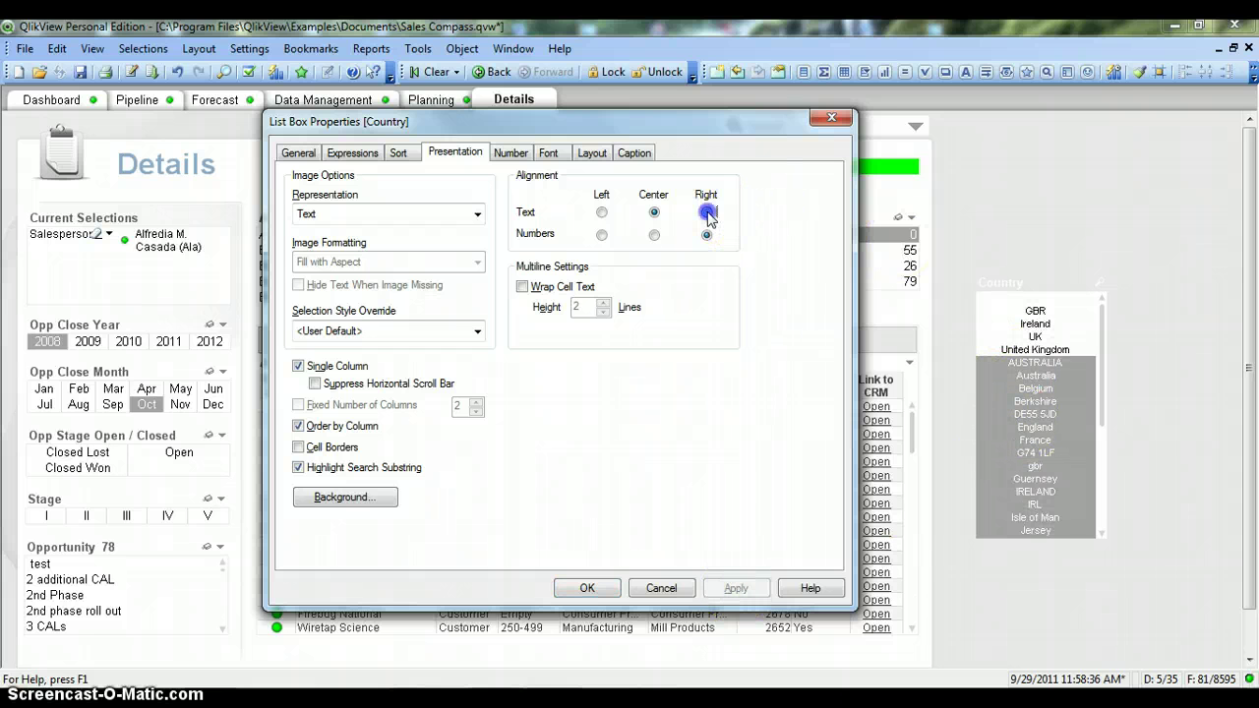
left_click(737, 589)
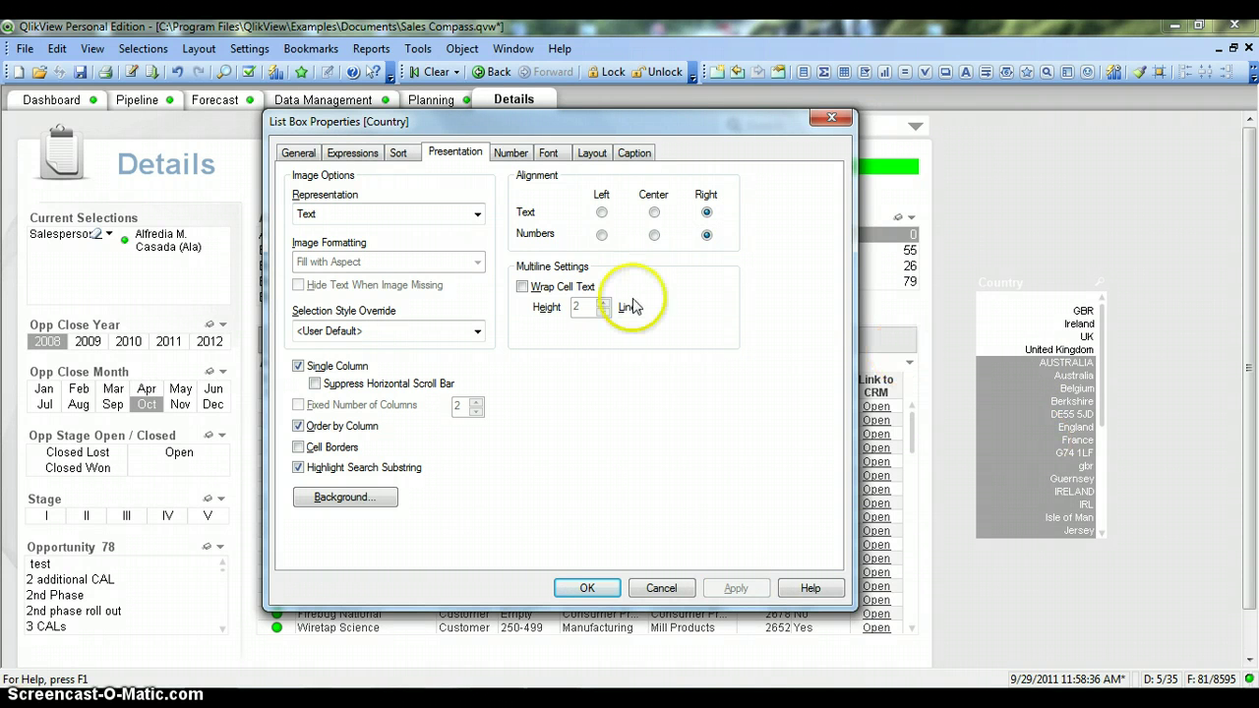
Set the Country list box's text alignment back to Left and apply it.
left_click(602, 212)
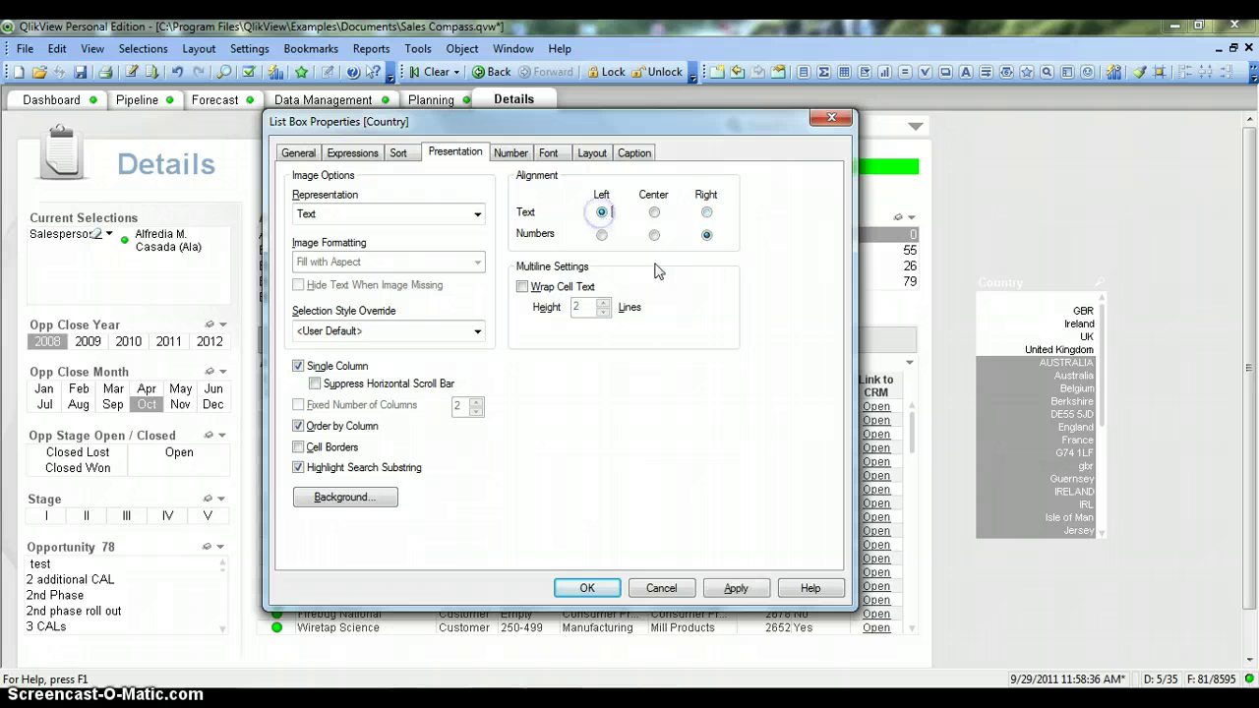
left_click(740, 588)
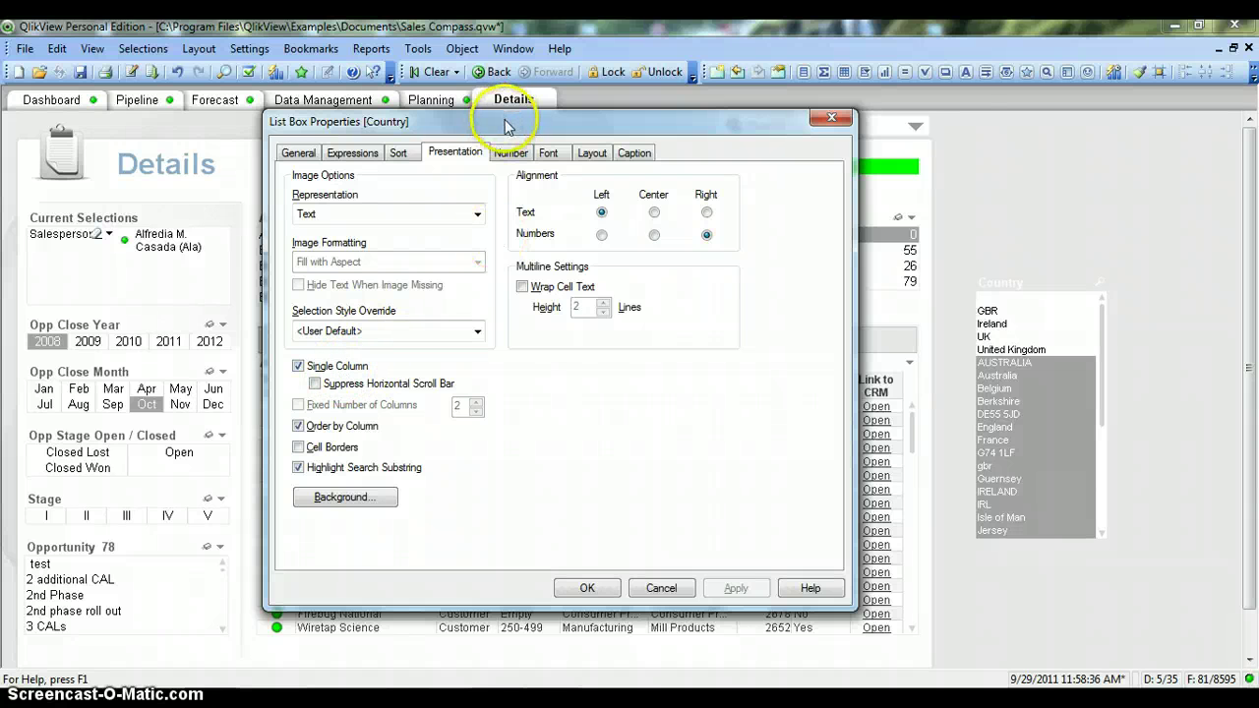
left_click_drag(552, 119, 518, 144)
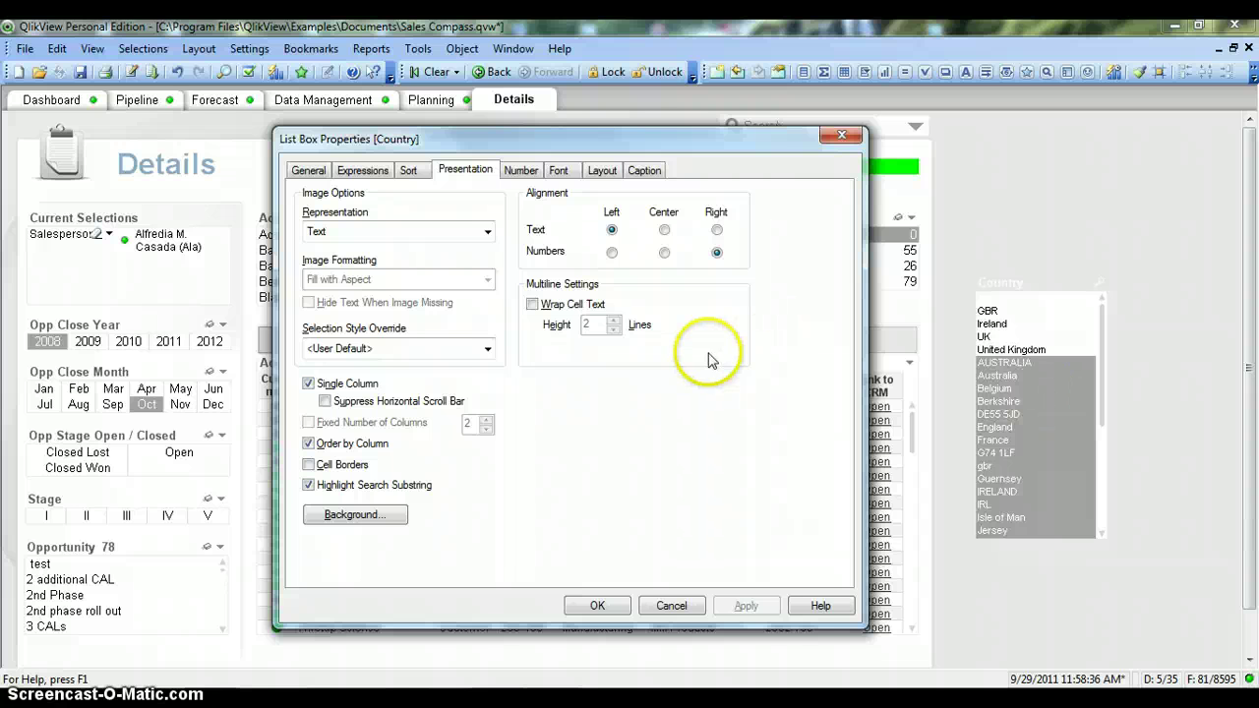
Turn off Single Column for the Country list box, fix its number of columns at 5 and confirm the properties.
left_click(309, 384)
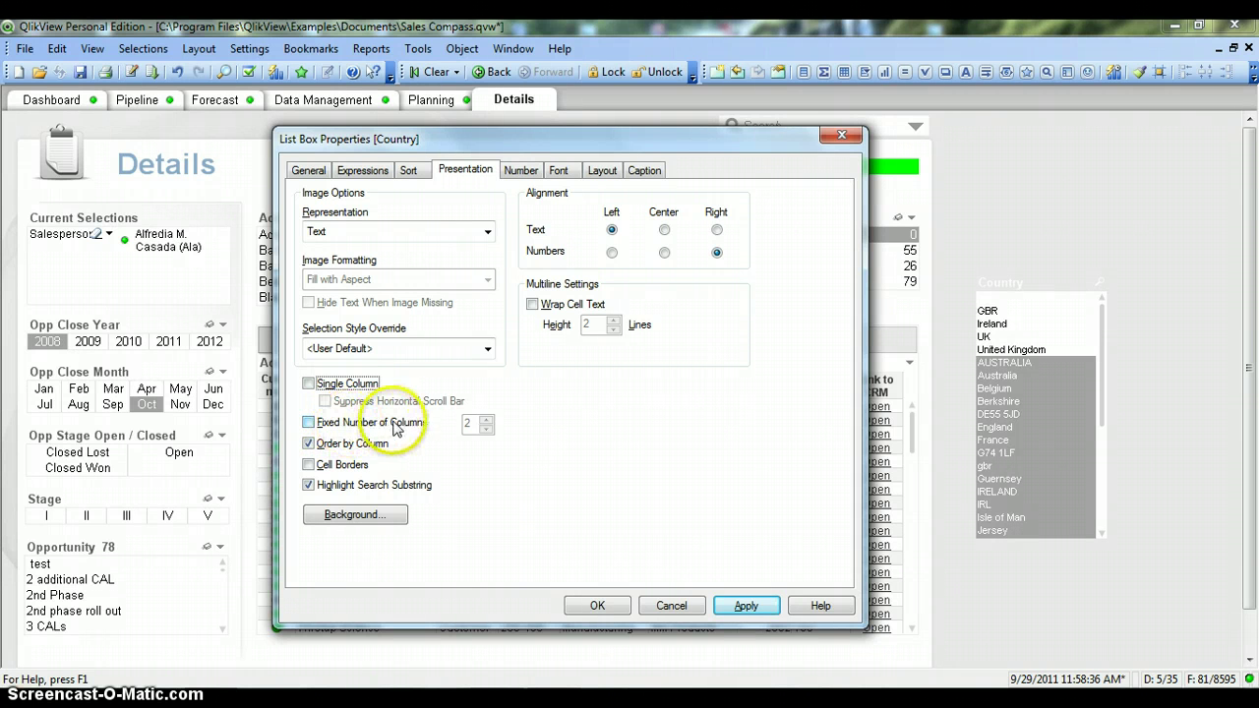
left_click(308, 423)
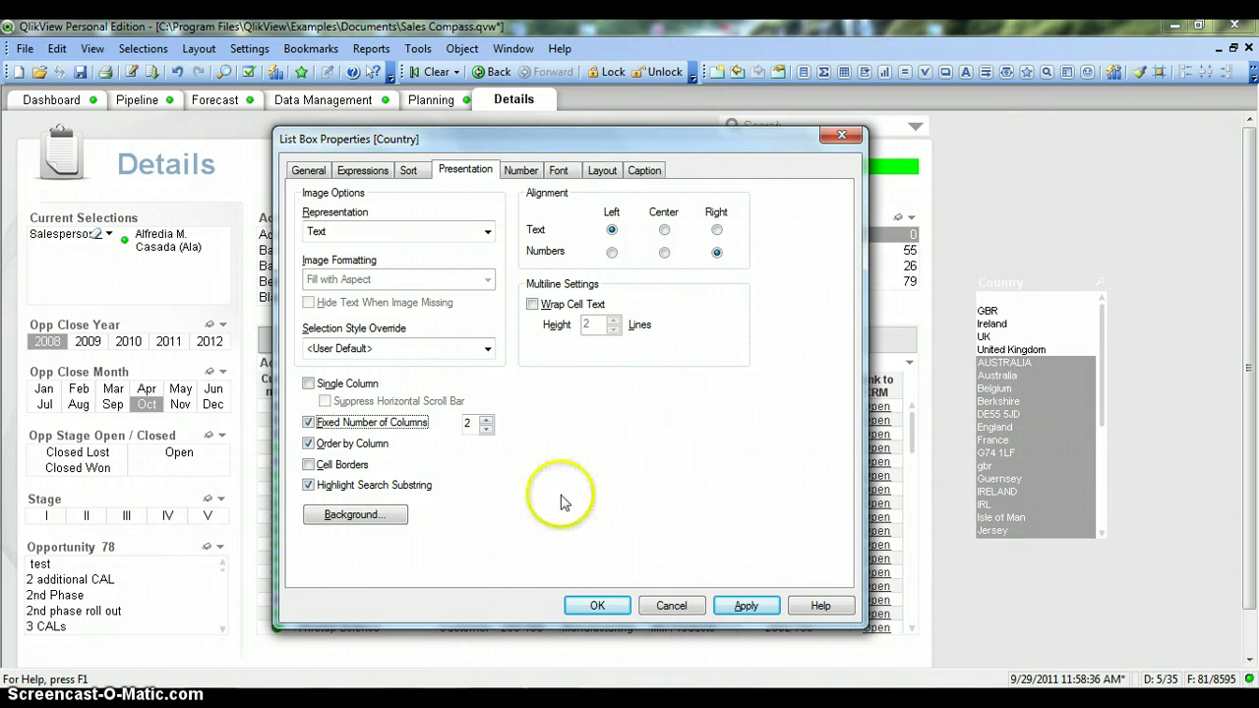
left_click_drag(478, 423, 459, 422)
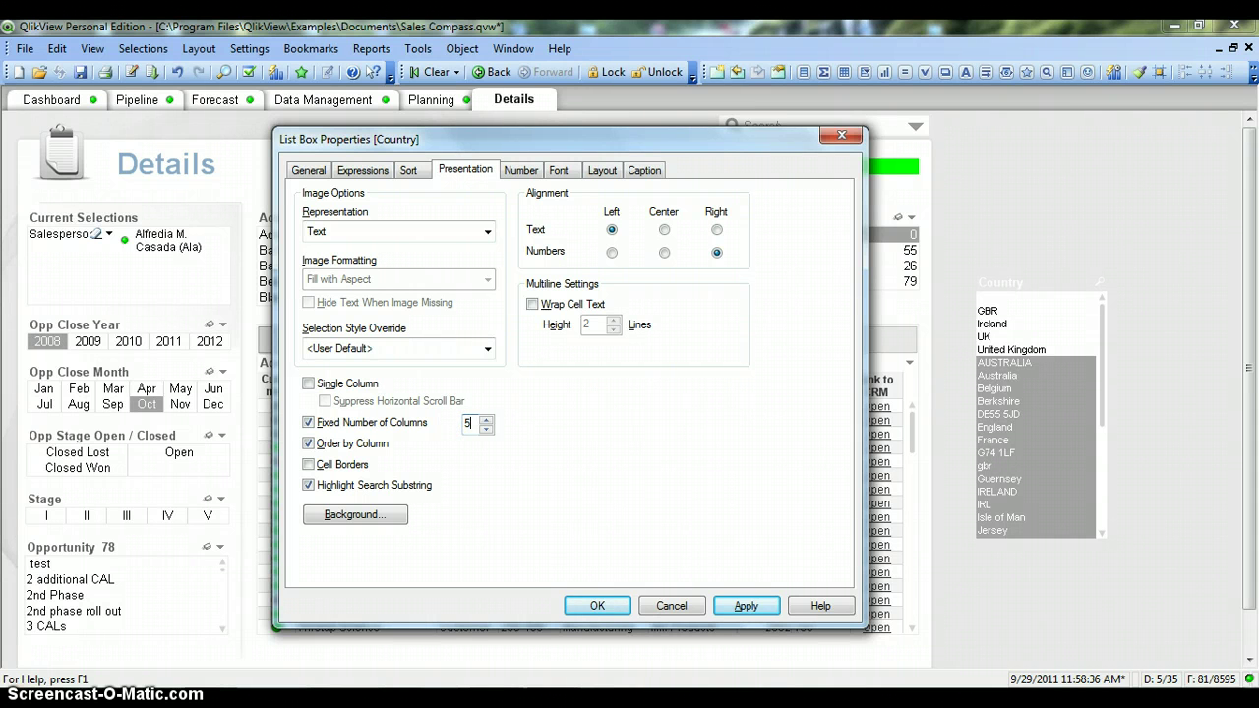
left_click(742, 606)
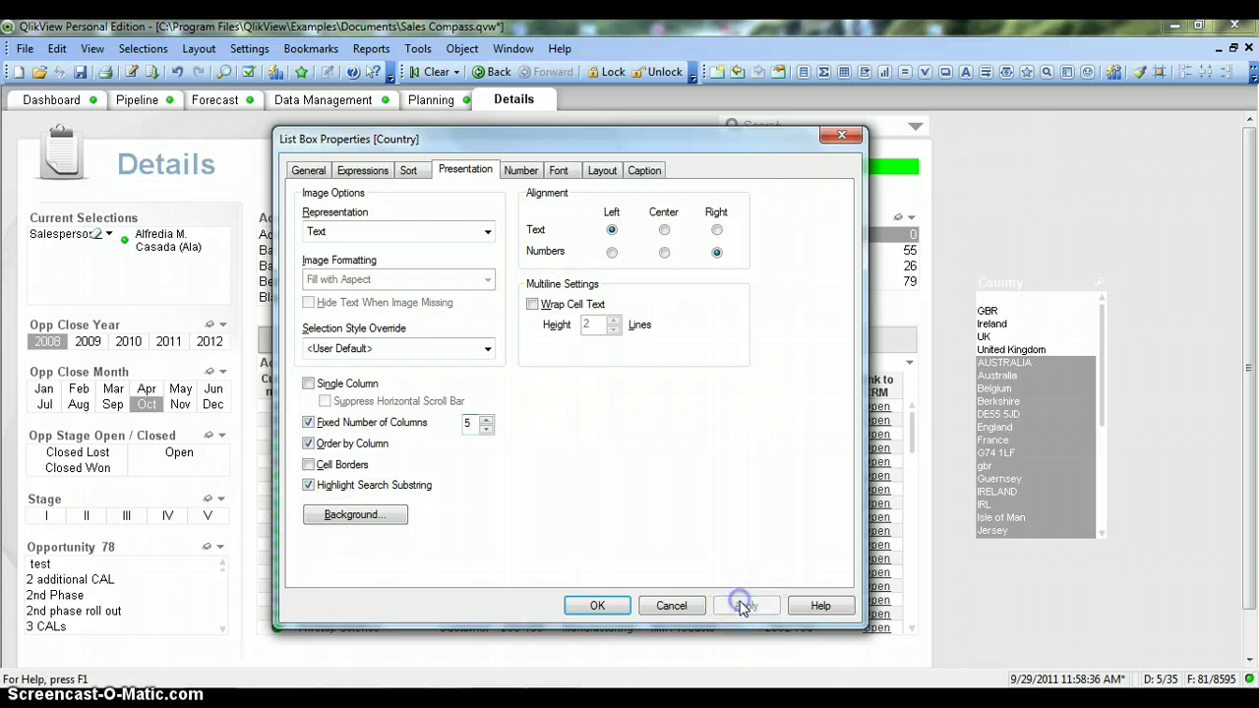
left_click(622, 607)
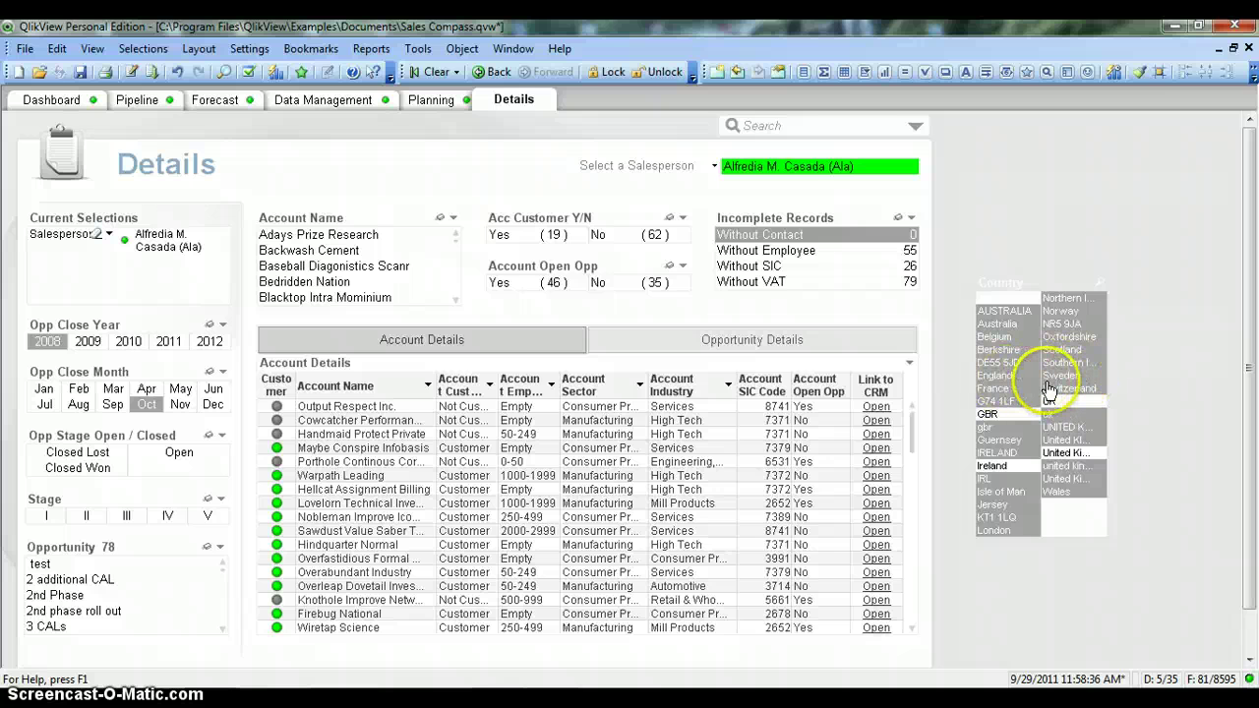
Make the Country list box shorter and wider so its values spread across five columns.
left_click(1063, 536)
left_click_drag(1062, 536, 1067, 405)
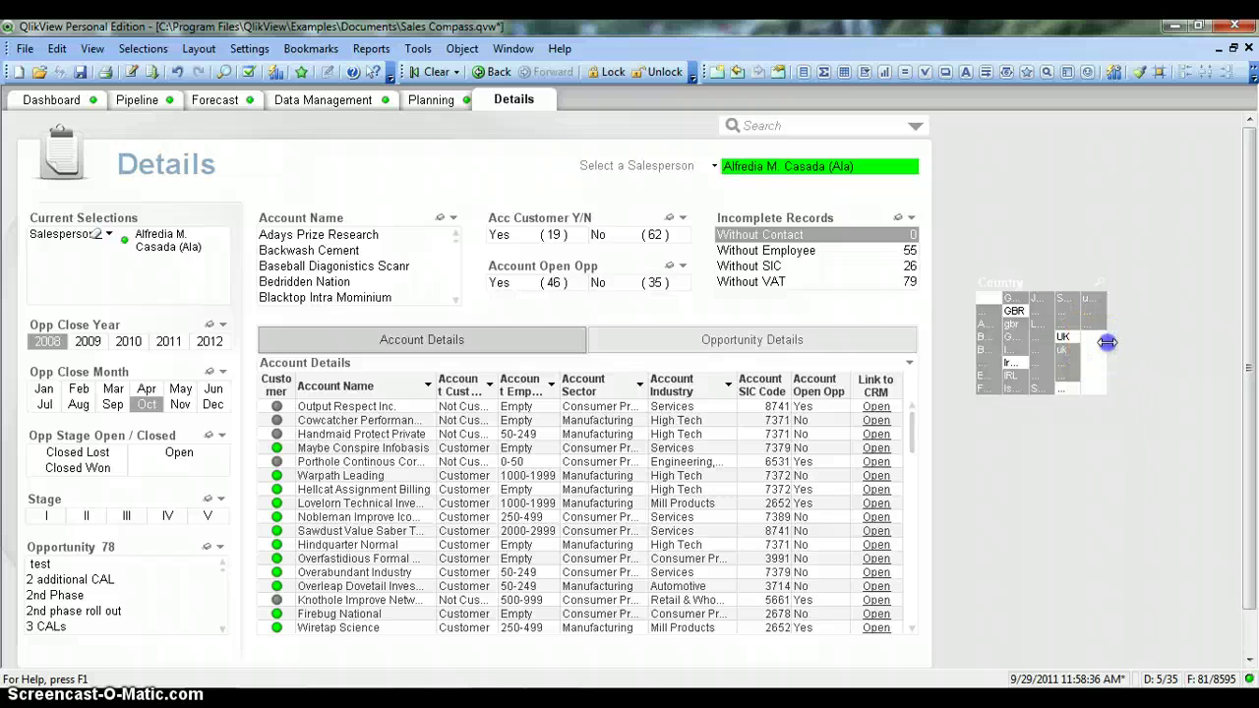
left_click_drag(1108, 342, 1235, 336)
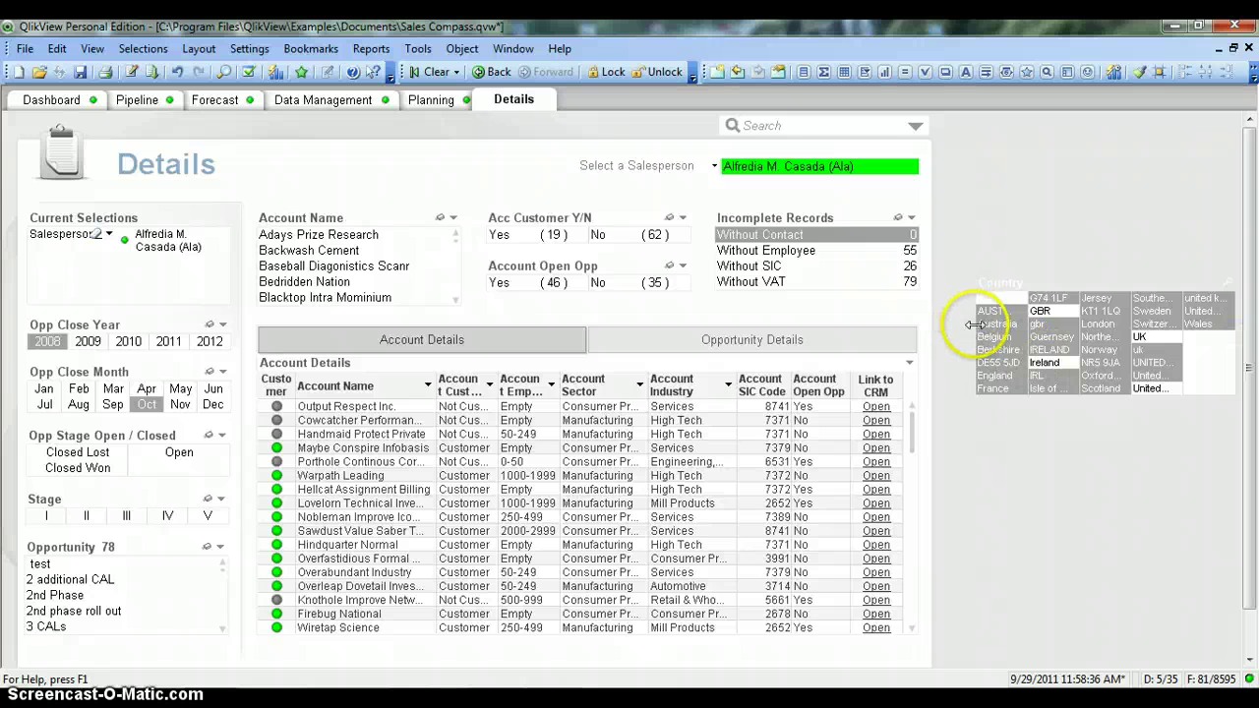
left_click_drag(973, 324, 942, 665)
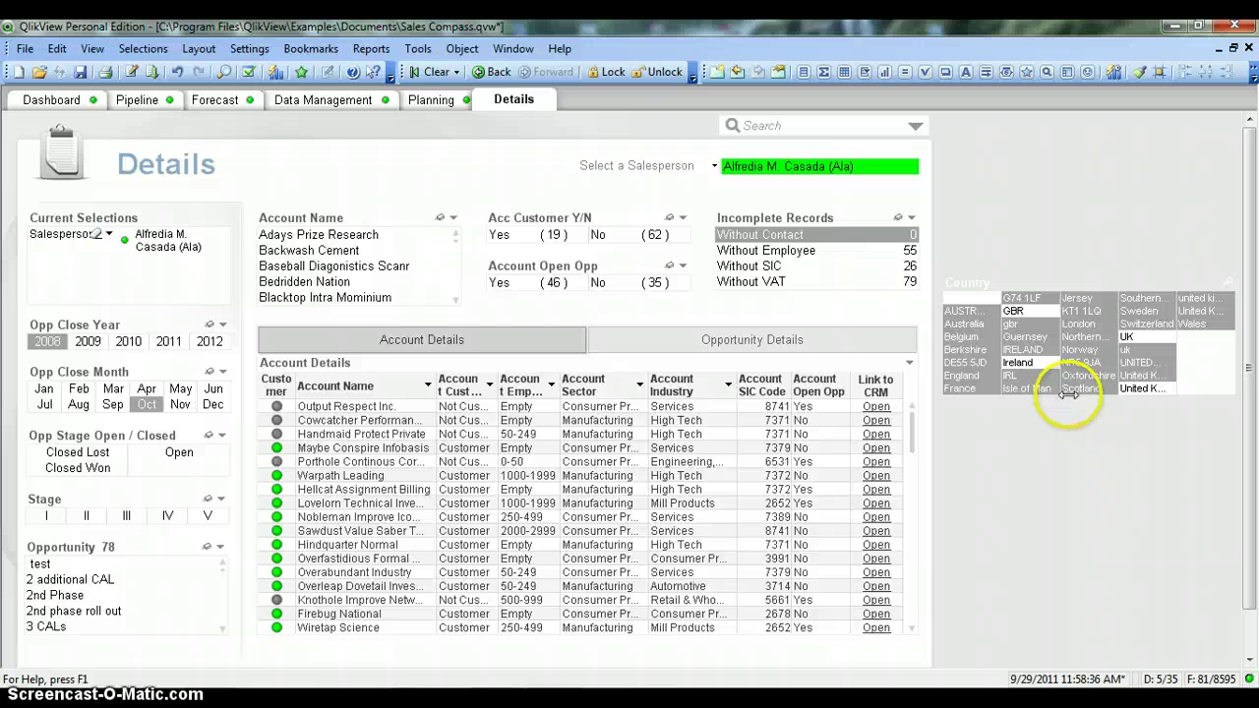
left_click_drag(1066, 393, 1068, 390)
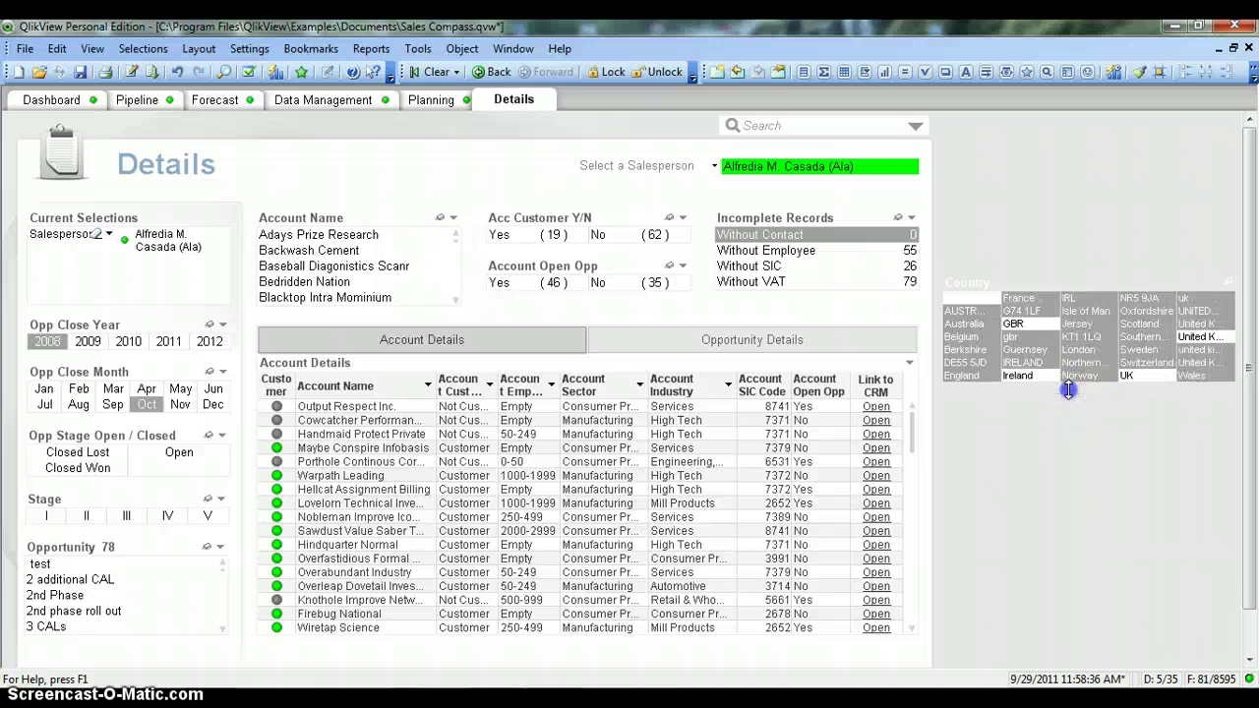